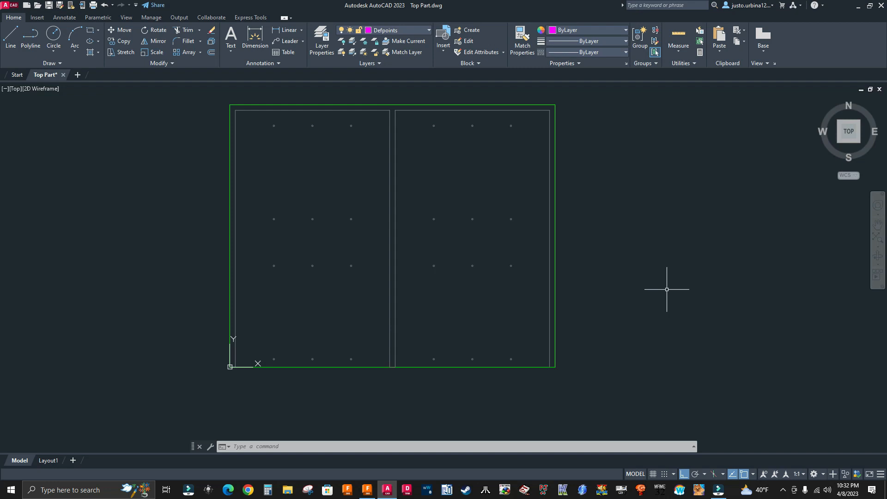
# Save a copy of the drawing to the Desktop as Top Part in AutoCAD 2018 DWG format, updating the relative reference paths
pyautogui.moveTo(570, 218); pyautogui.dragTo(603, 234, button='middle')
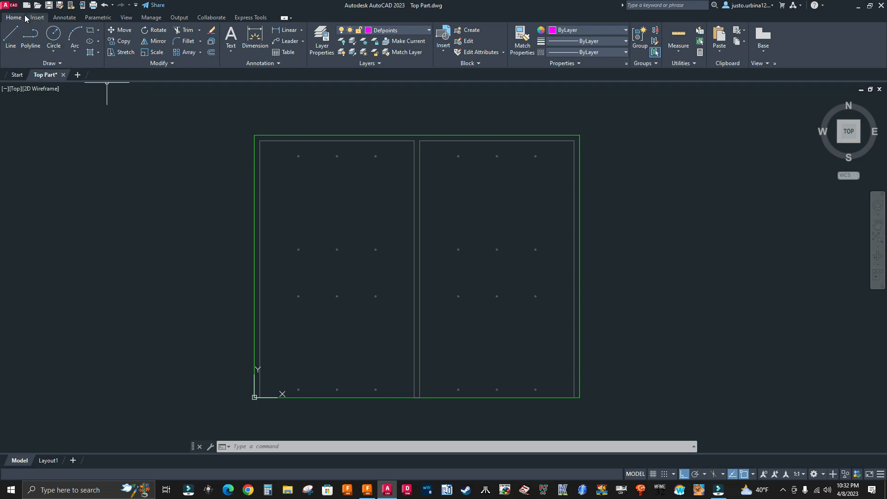
pyautogui.click(10, 8)
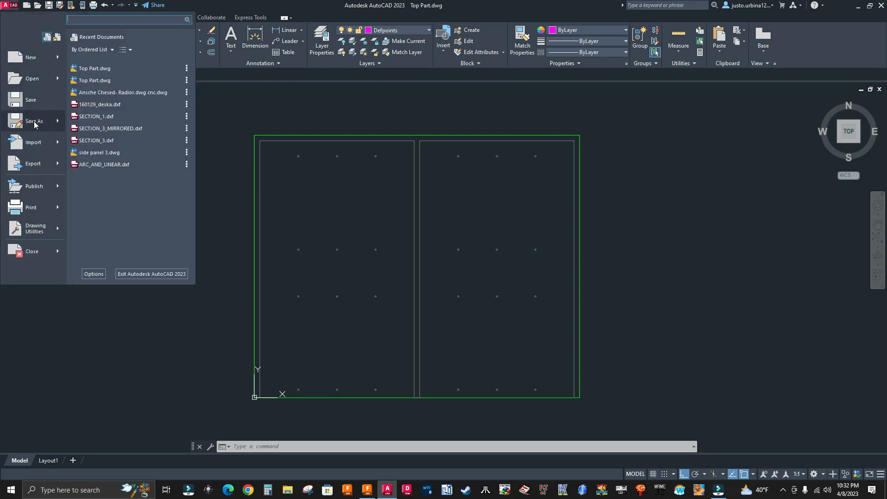
pyautogui.moveTo(35, 124)
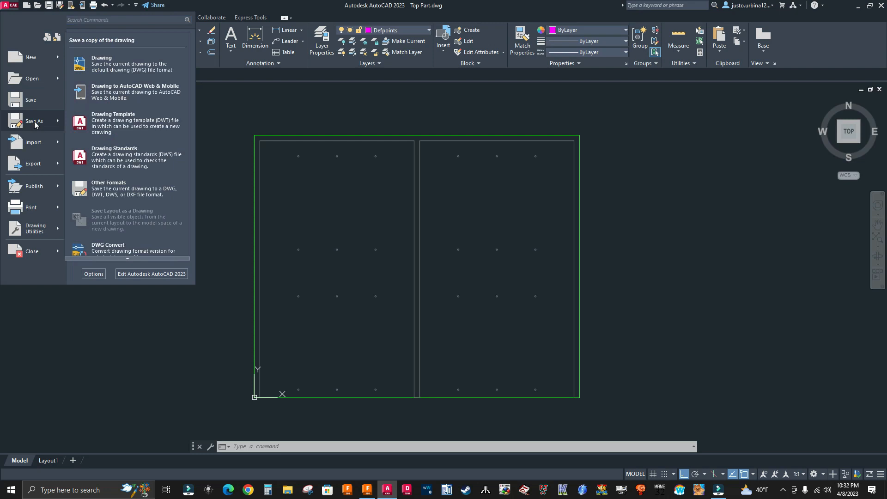
pyautogui.click(140, 72)
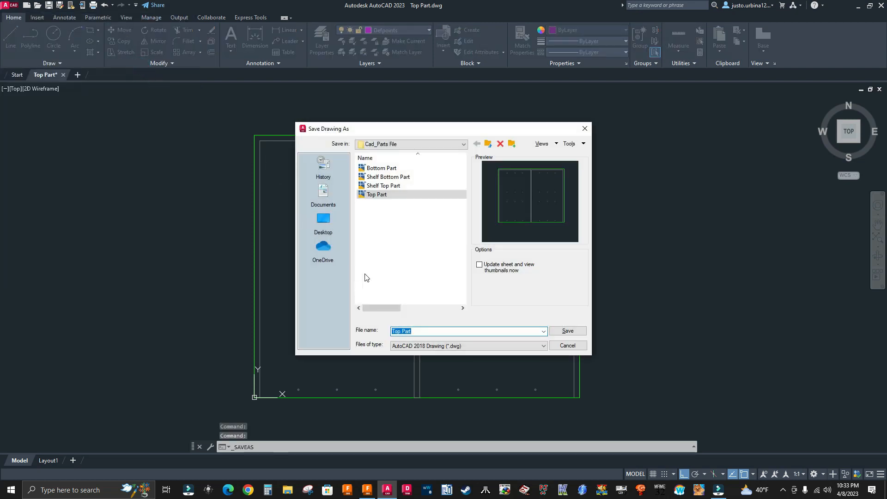
pyautogui.click(324, 223)
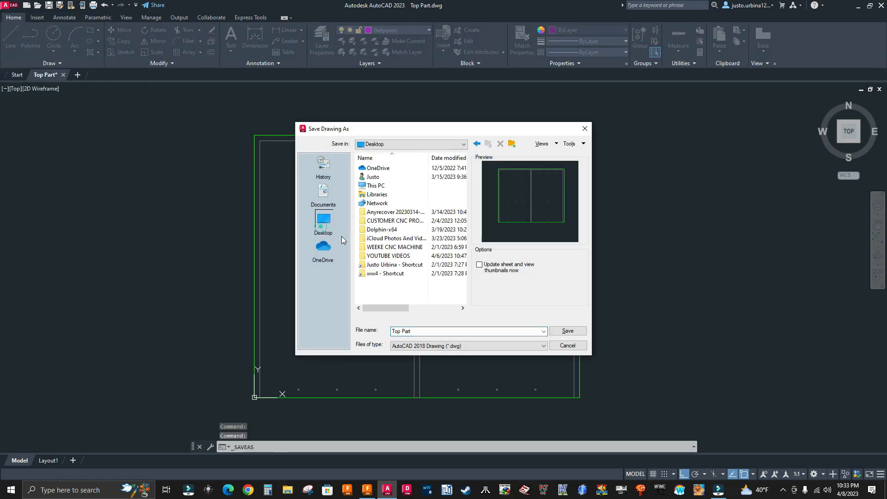
pyautogui.click(568, 331)
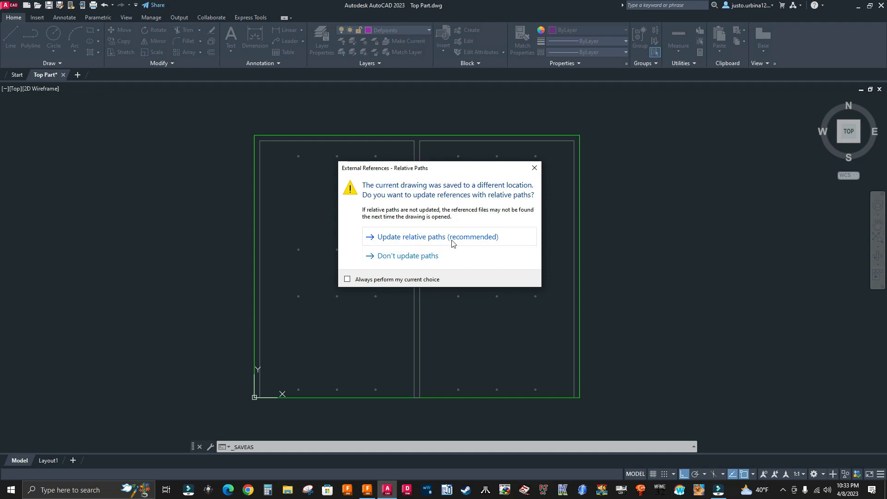
pyautogui.click(474, 245)
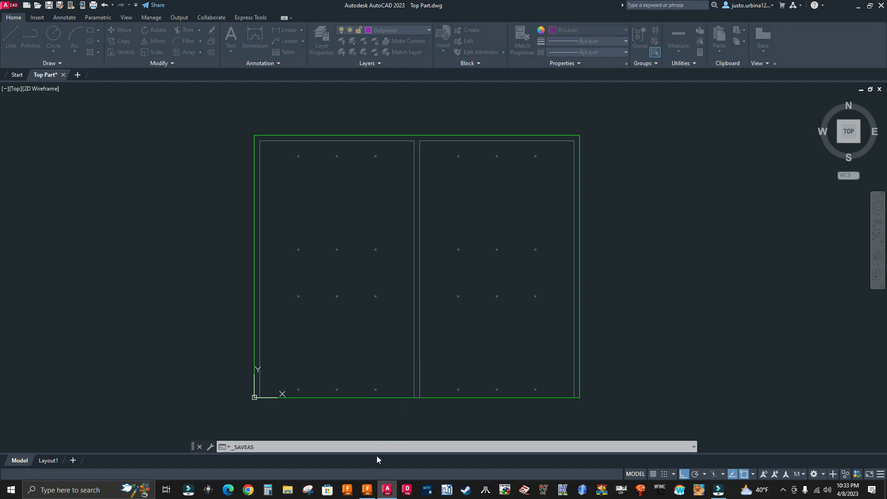
# Switch to Fusion 360 and upload the Top Part DWG from the Desktop into the CNC PROJECTS > TUTORIALS folder
pyautogui.click(367, 489)
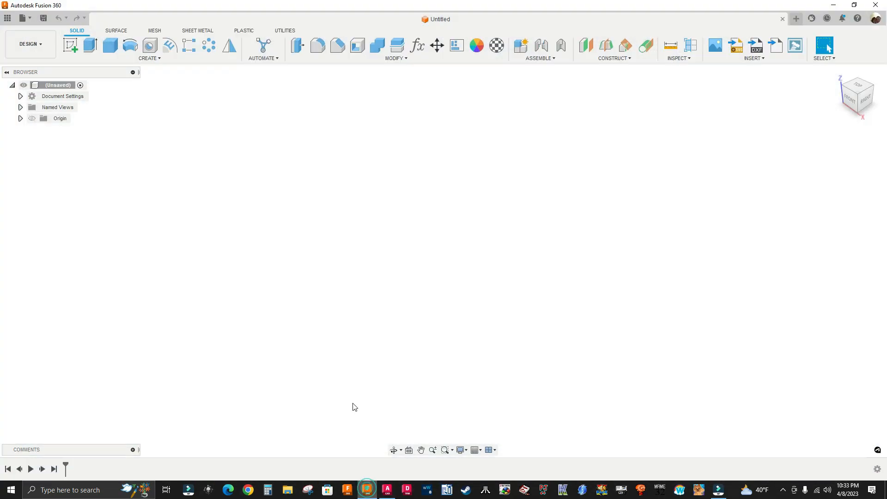
pyautogui.click(7, 19)
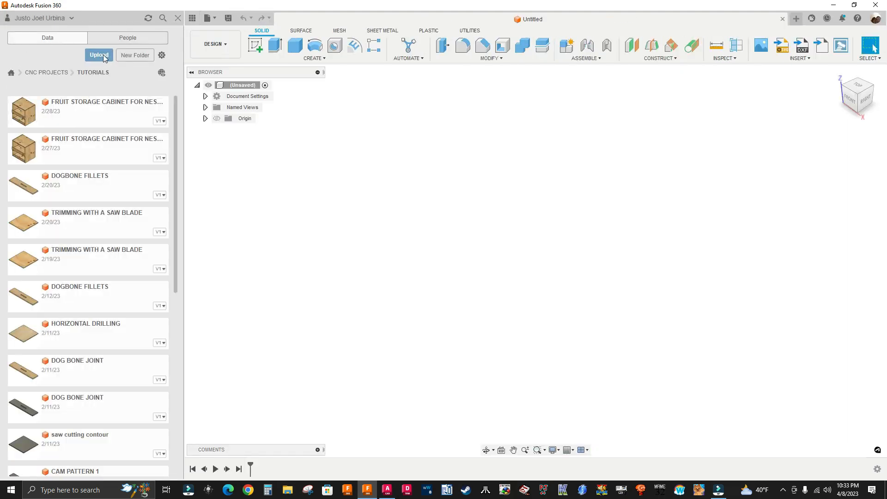
pyautogui.click(103, 57)
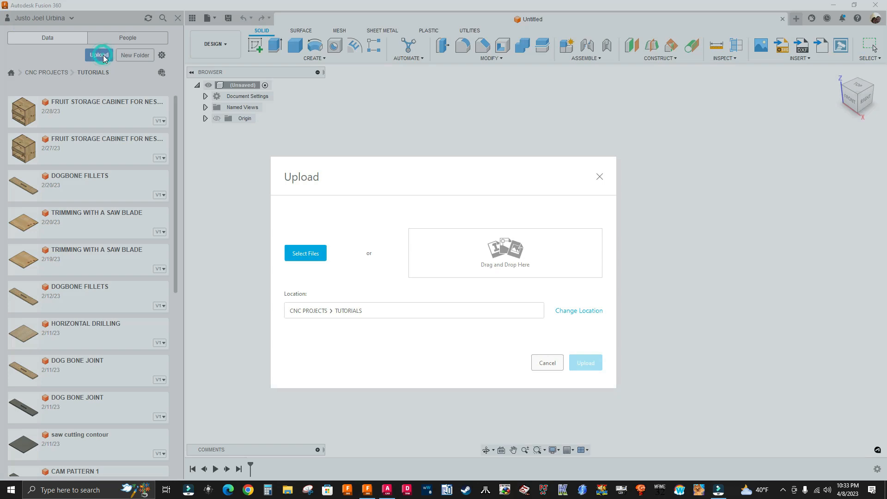
pyautogui.click(304, 257)
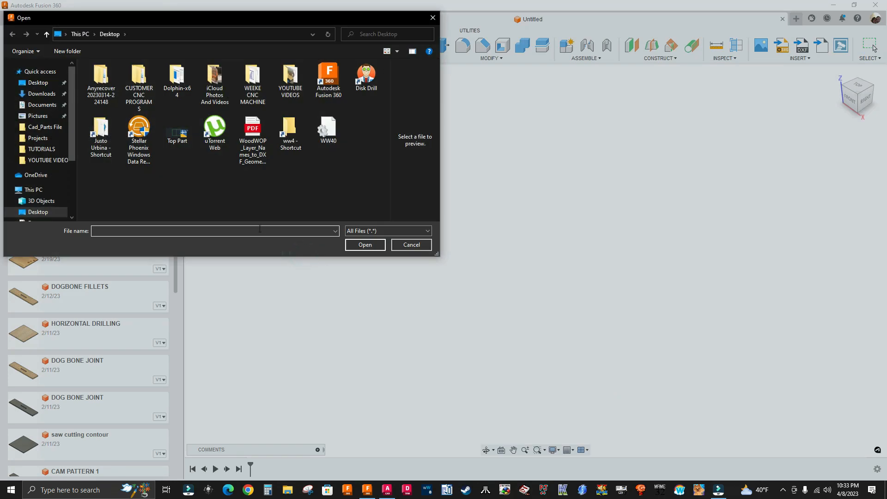
pyautogui.click(181, 137)
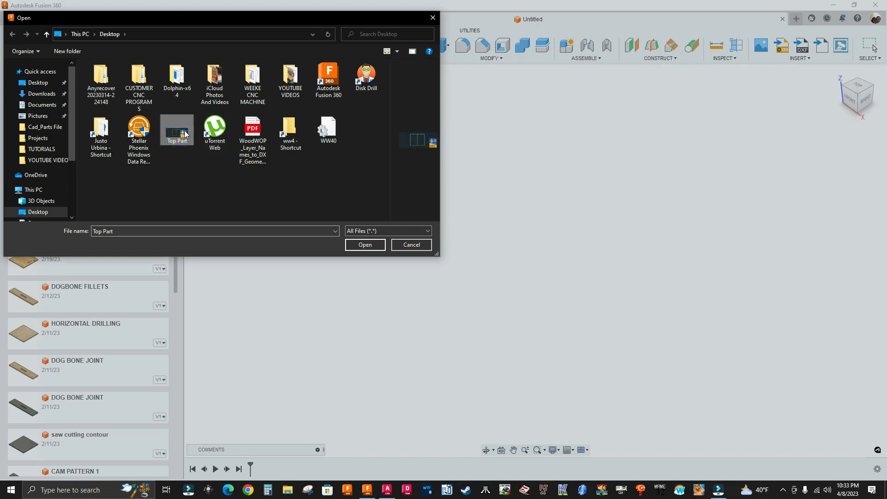
pyautogui.click(362, 245)
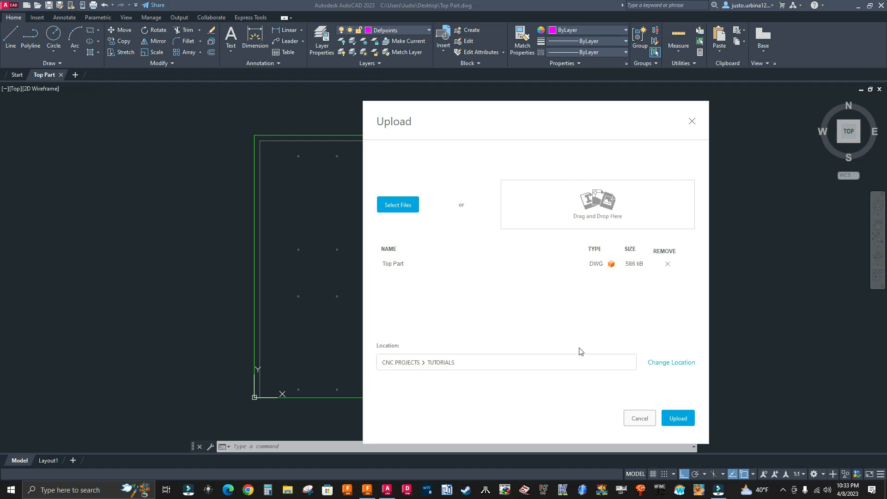
pyautogui.click(678, 419)
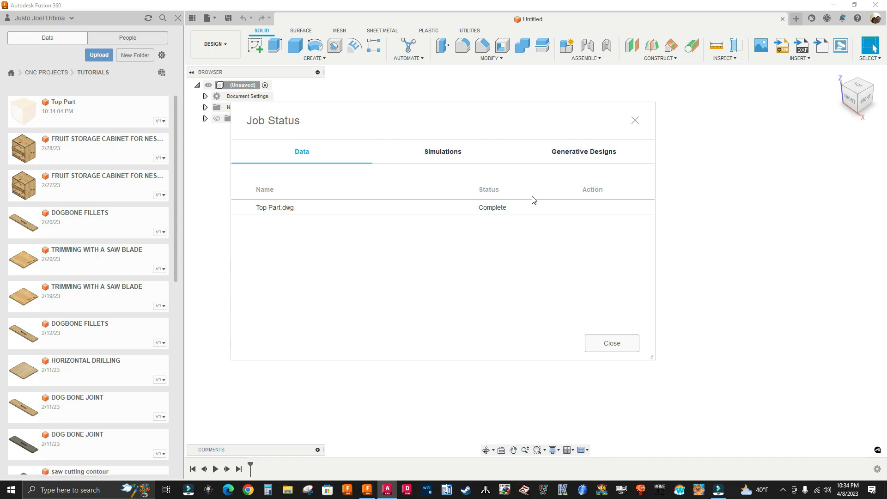
pyautogui.click(614, 345)
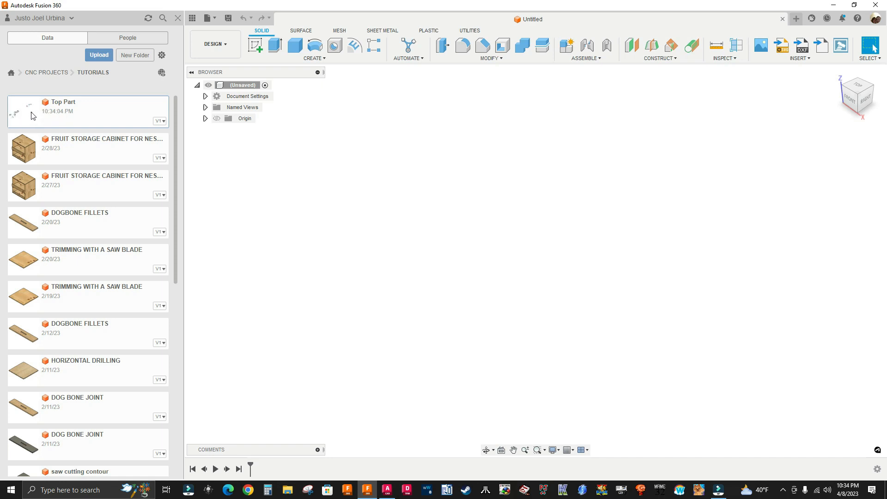
# Open the uploaded Top Part design and examine the imported panel outline, grooves and holes among the stray geometry
pyautogui.rightClick(46, 114)
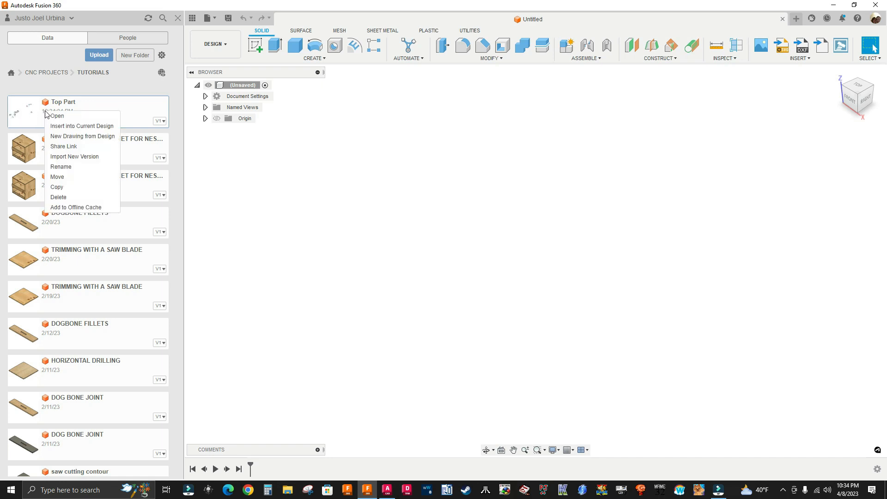
pyautogui.click(55, 123)
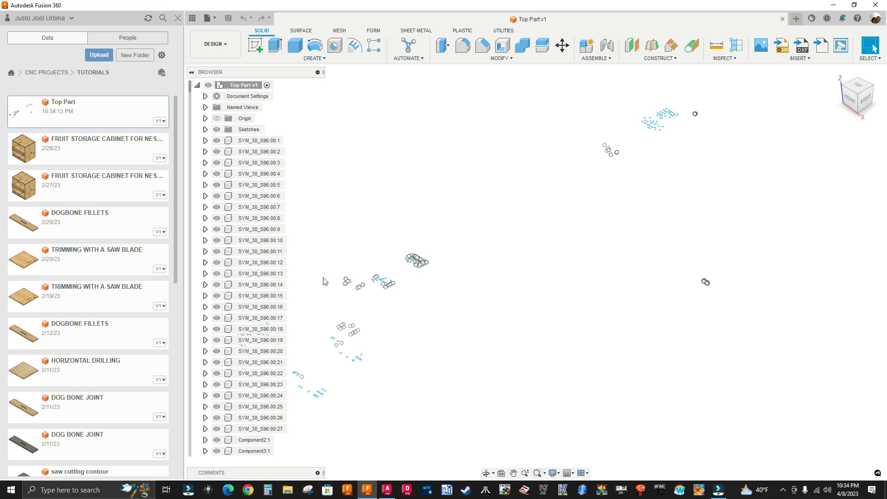
pyautogui.scroll(2, 708, 113)
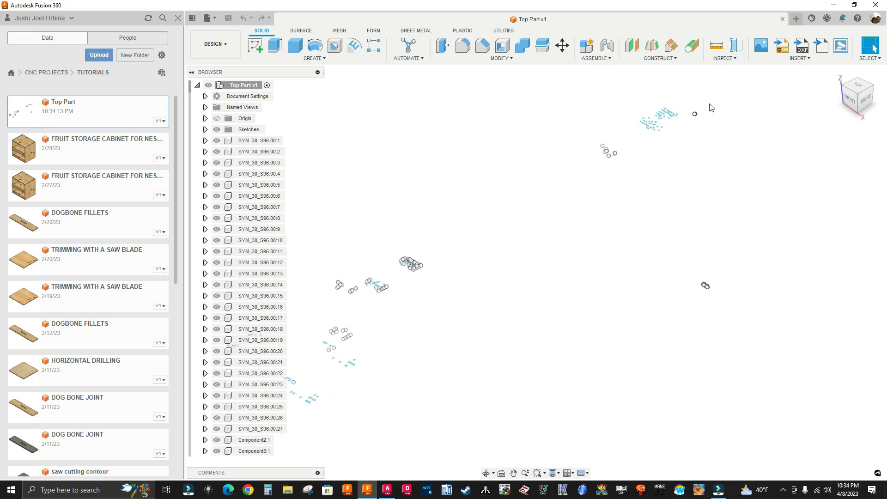
pyautogui.scroll(5, 693, 115)
pyautogui.scroll(-10, 647, 147)
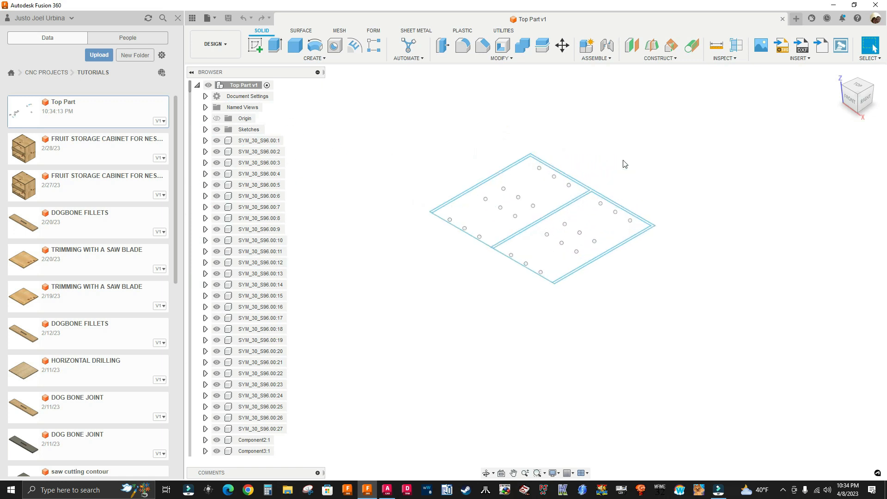
pyautogui.scroll(3, 597, 169)
pyautogui.moveTo(653, 200); pyautogui.dragTo(755, 181, button='middle')
pyautogui.moveTo(672, 156); pyautogui.dragTo(620, 169, button='middle')
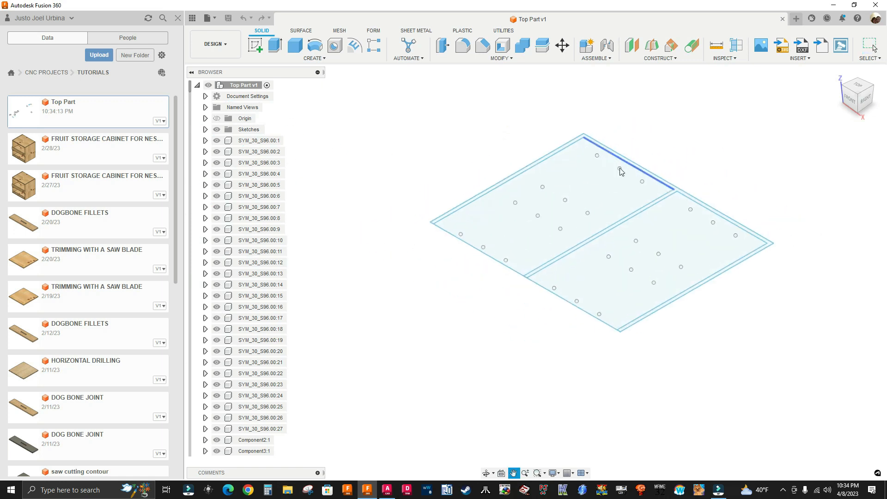
pyautogui.scroll(2, 645, 162)
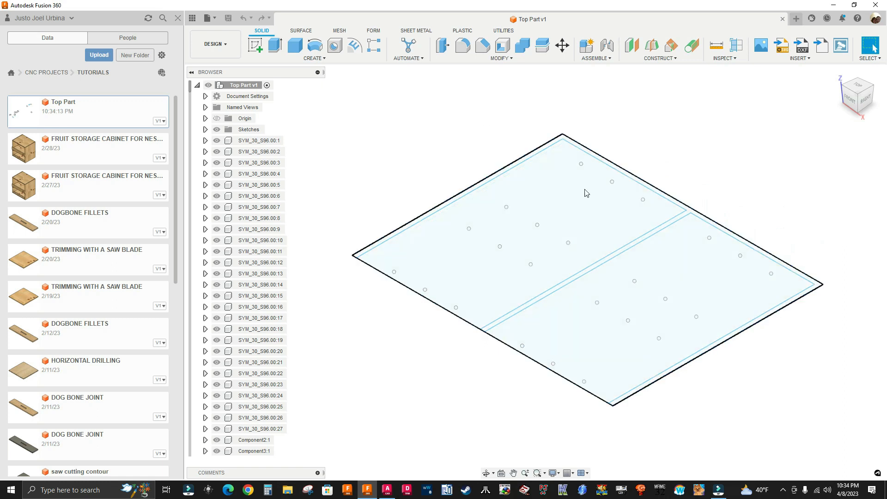
pyautogui.scroll(-5, 568, 191)
pyautogui.scroll(-5, 550, 186)
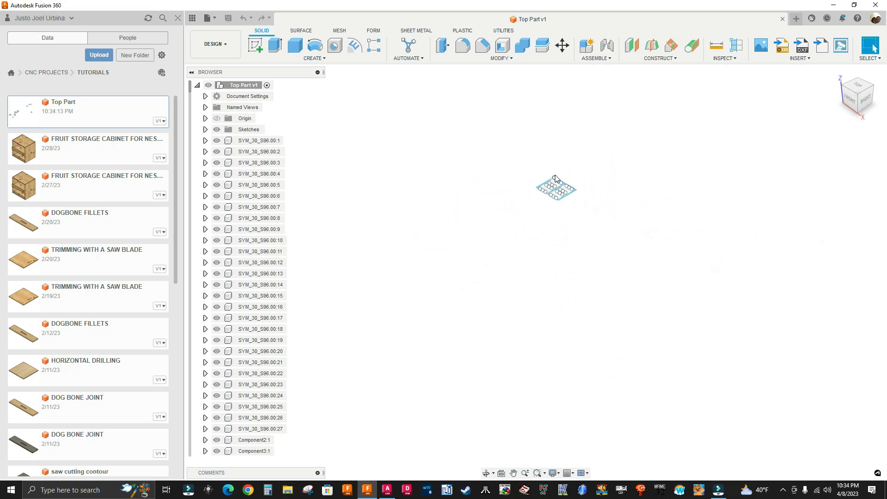
# Delete all the imported components from SYM_30_S96.00:1 through Component50:4, keeping only the sketches
pyautogui.click(242, 141)
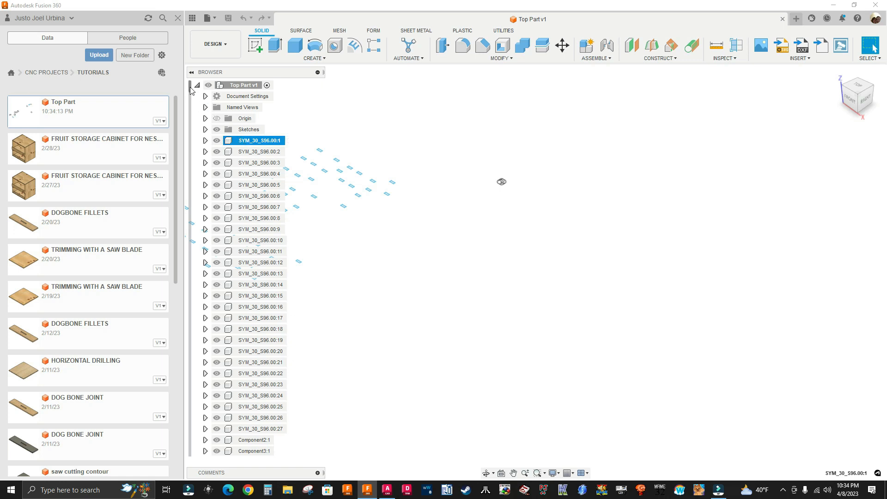
pyautogui.moveTo(189, 89); pyautogui.dragTo(189, 229)
pyautogui.moveTo(172, 383); pyautogui.dragTo(194, 465)
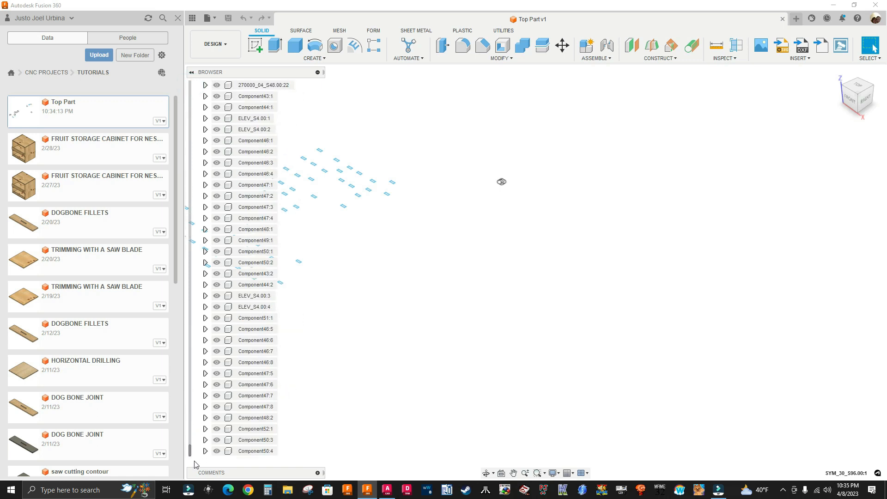
pyautogui.keyDown('shift'); pyautogui.click(249, 451); pyautogui.keyUp('shift')
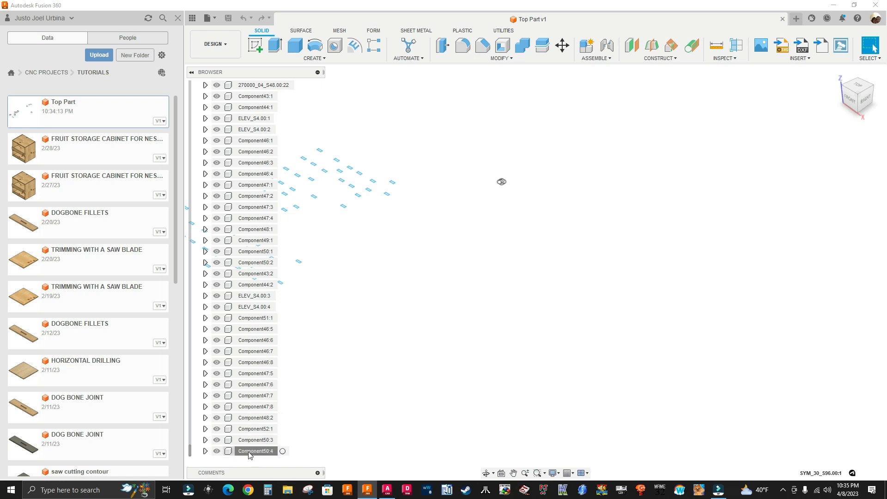
pyautogui.rightClick(252, 329)
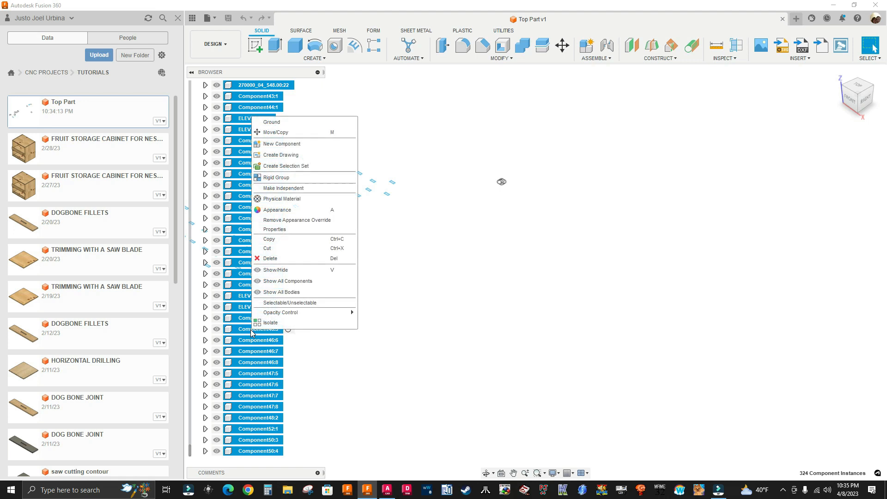
pyautogui.click(267, 260)
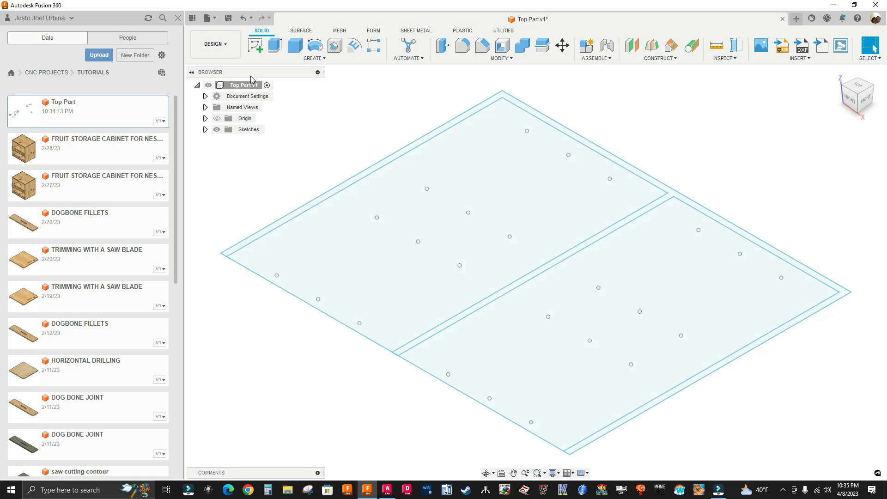
# Hide the project data list and turn on design history capture for the Top Part design
pyautogui.click(192, 18)
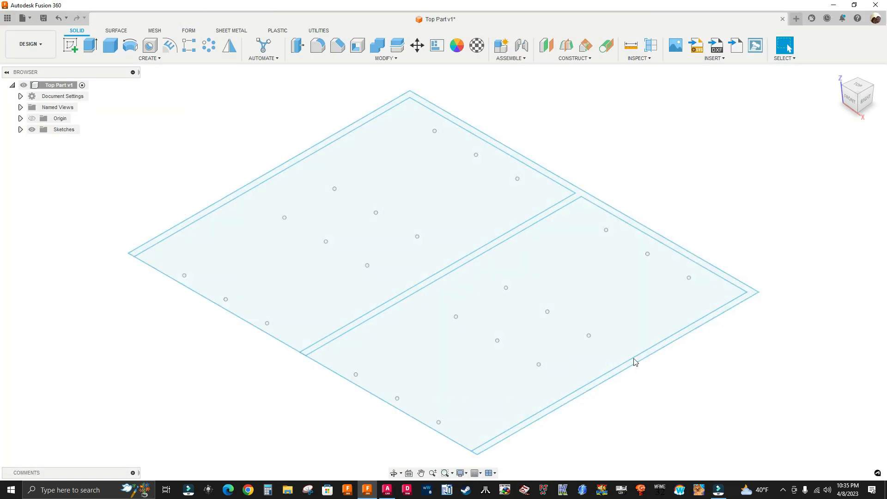
pyautogui.scroll(-1, 298, 199)
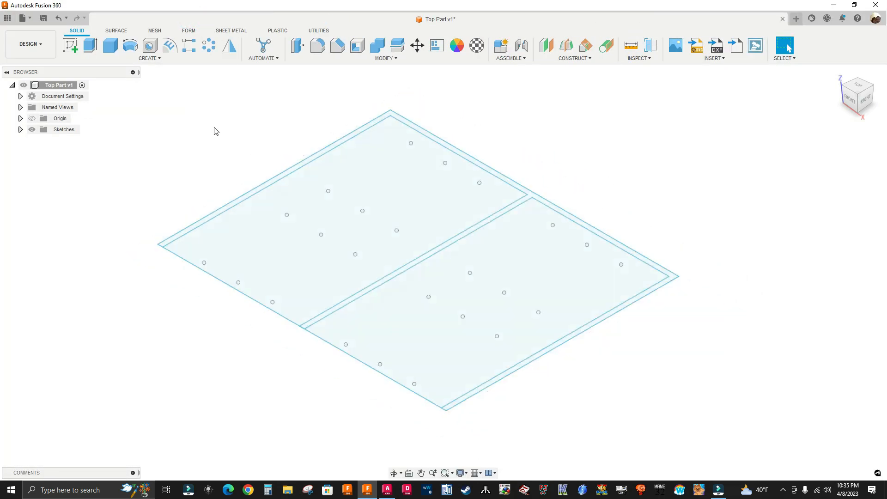
pyautogui.rightClick(53, 88)
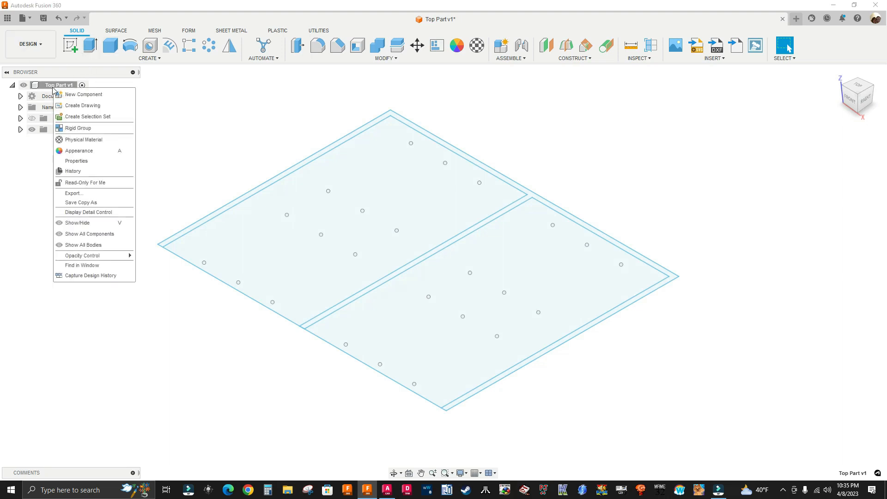
pyautogui.click(76, 277)
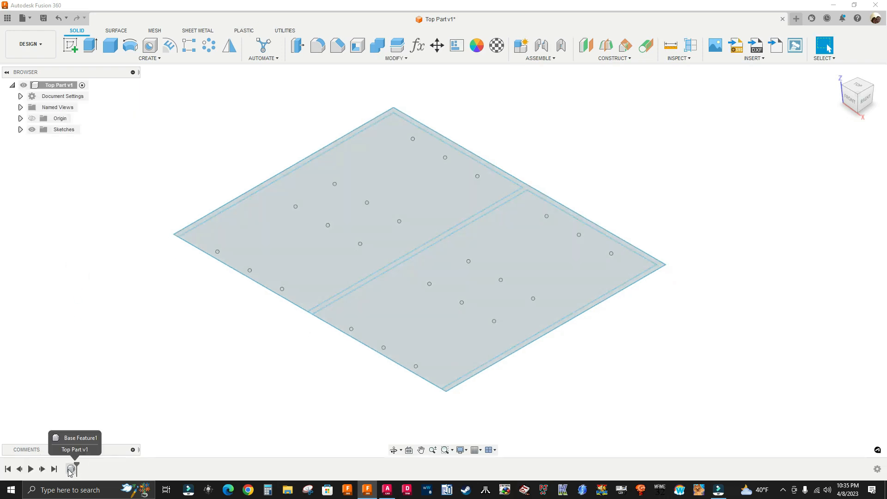
# Extrude the whole rectangular panel profile 18 mm as a new component
pyautogui.click(97, 49)
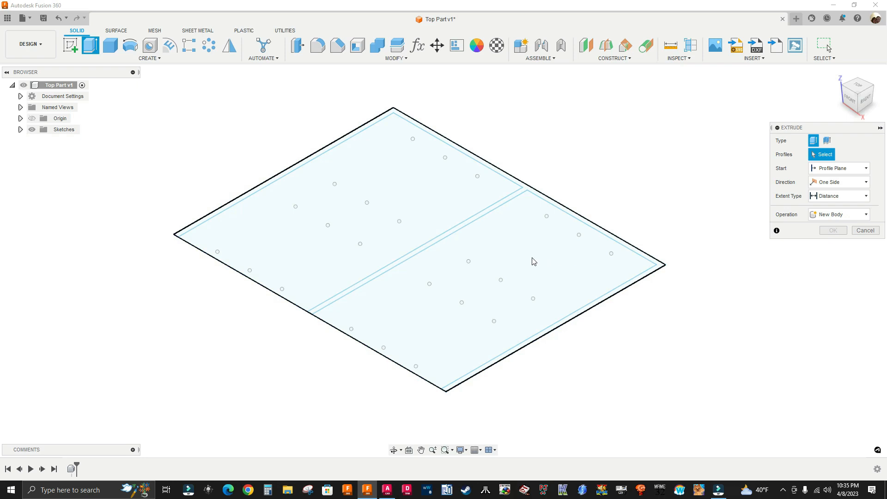
pyautogui.click(554, 249)
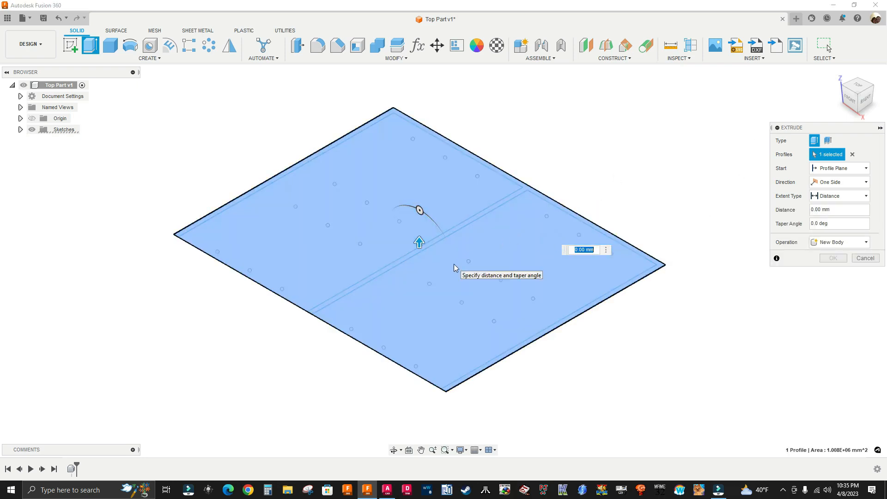
pyautogui.press('Return')
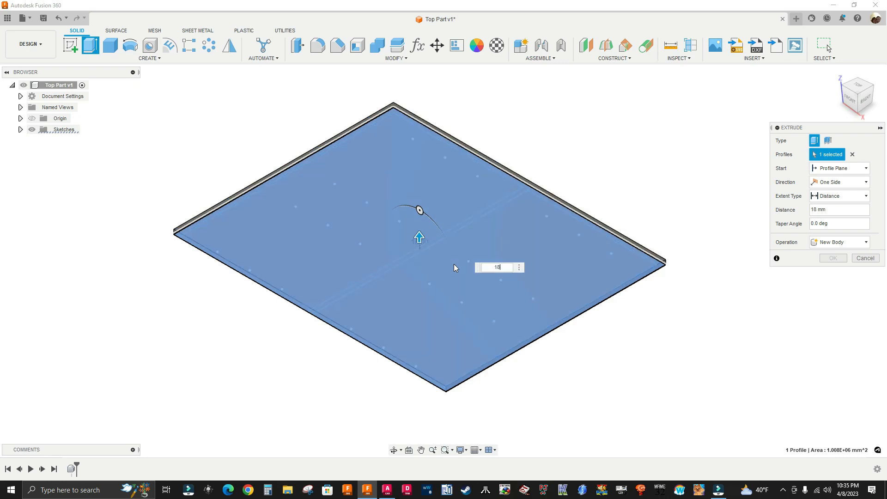
pyautogui.click(839, 242)
pyautogui.click(826, 290)
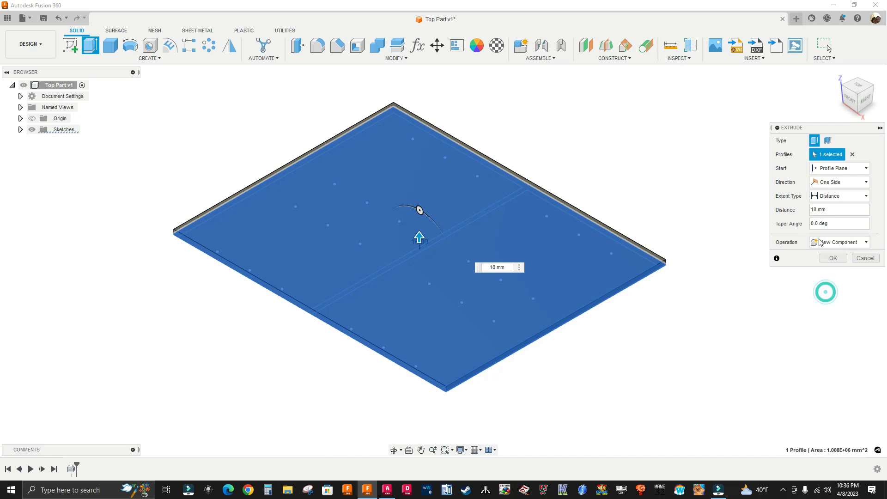
pyautogui.click(833, 258)
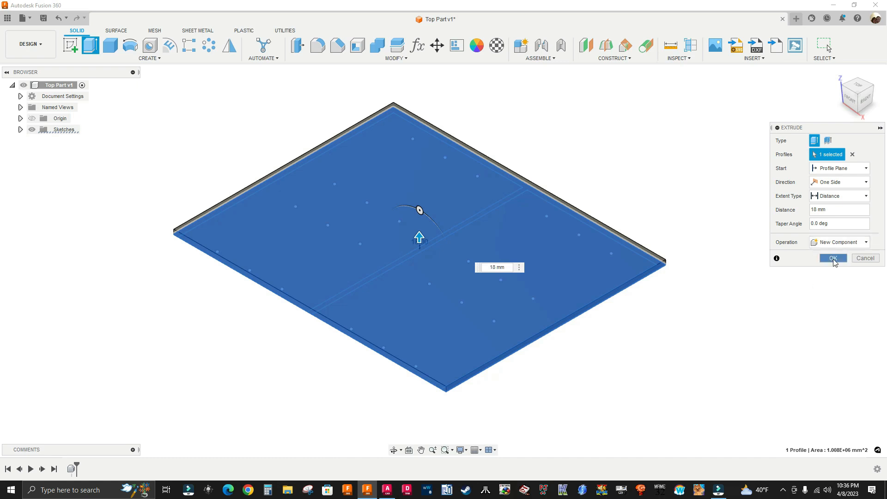
# Show the Sketches folder and hide the DIM8, DIM24, DIMF and PANEL3 sketches, keeping only PANEL8 visible
pyautogui.click(32, 130)
pyautogui.click(31, 130)
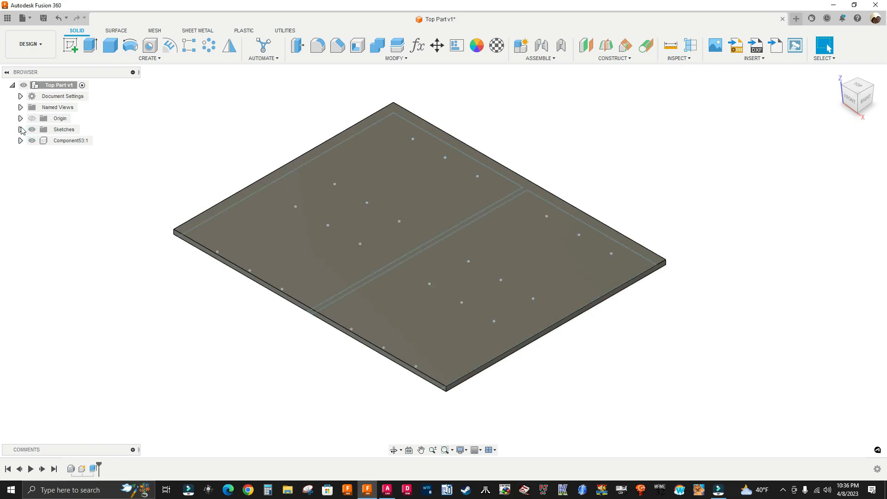
pyautogui.click(21, 129)
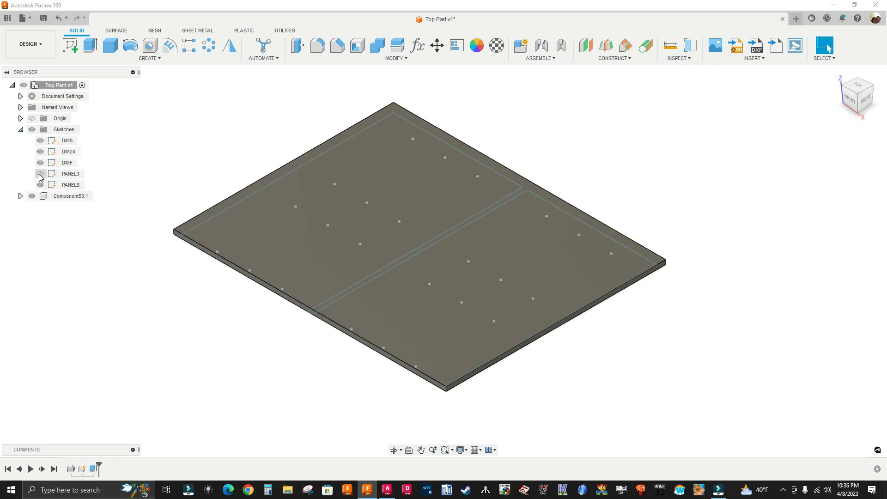
pyautogui.click(40, 140)
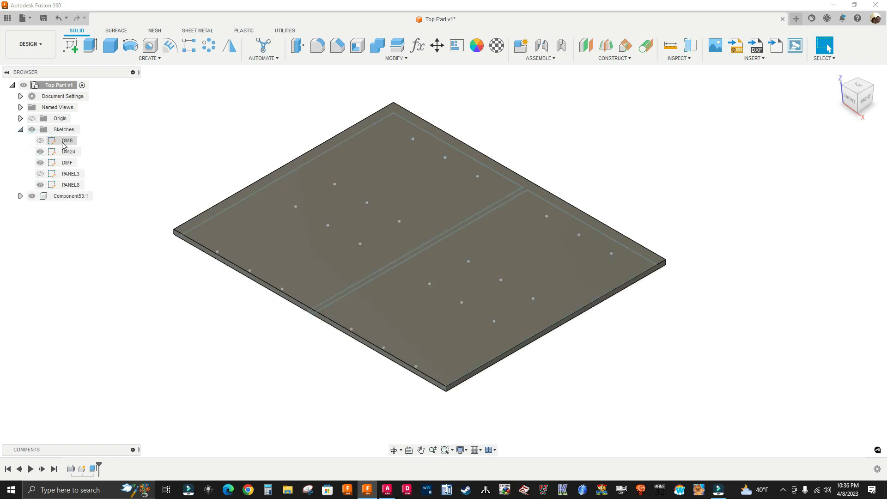
pyautogui.click(40, 151)
pyautogui.click(40, 162)
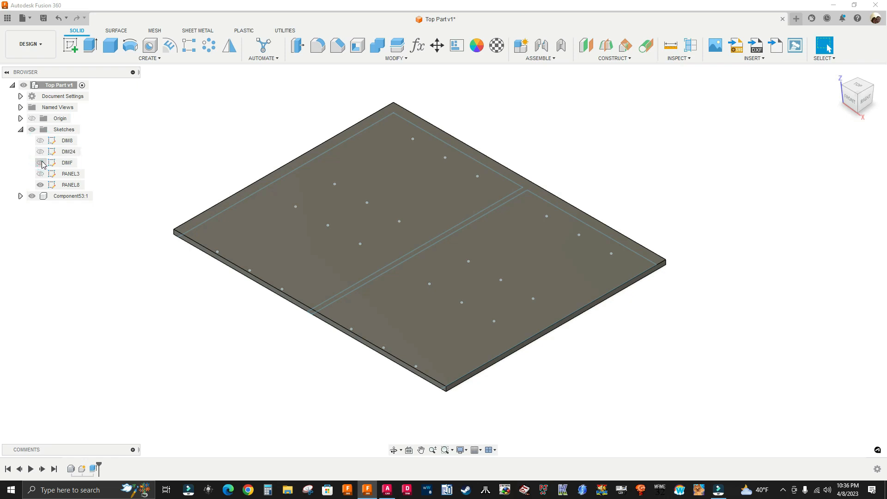
pyautogui.click(41, 185)
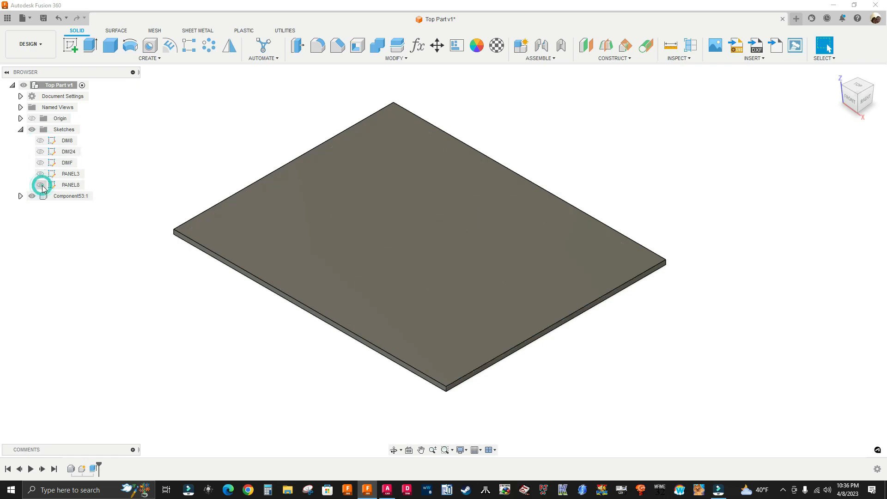
pyautogui.click(41, 185)
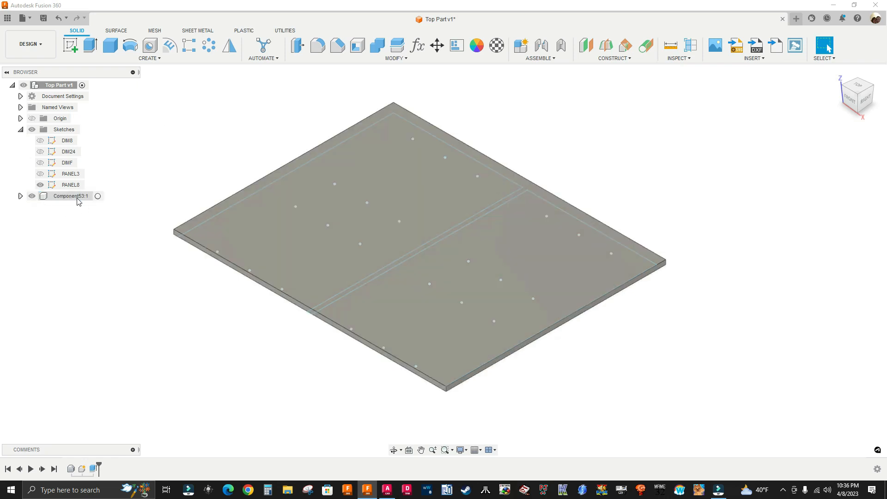
# Extrude-cut all the PANEL8 hole circles 100 mm upward through the panel, hiding the panel component while selecting the profiles
pyautogui.click(31, 196)
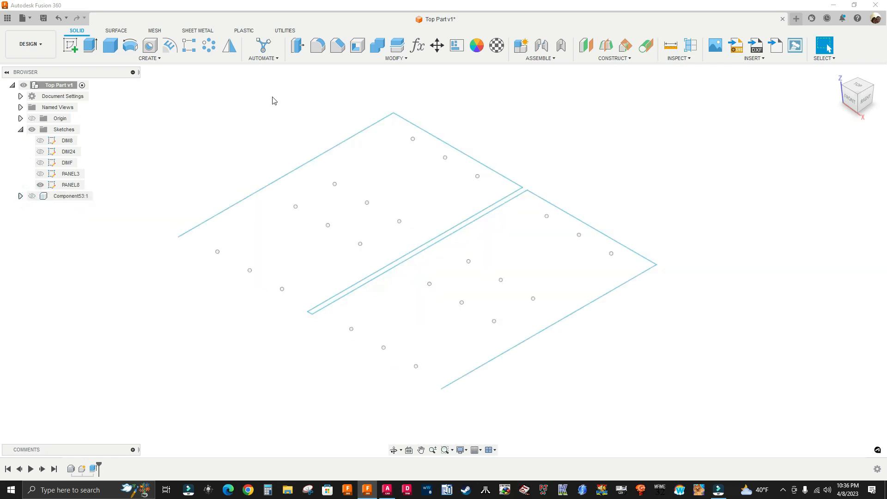
pyautogui.click(90, 45)
pyautogui.scroll(-1, 391, 184)
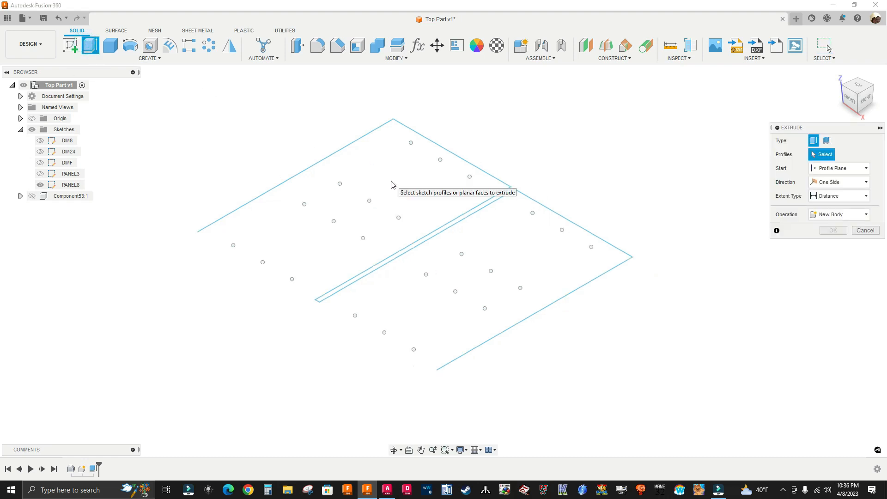
pyautogui.scroll(-2, 331, 150)
pyautogui.moveTo(212, 89); pyautogui.dragTo(628, 403)
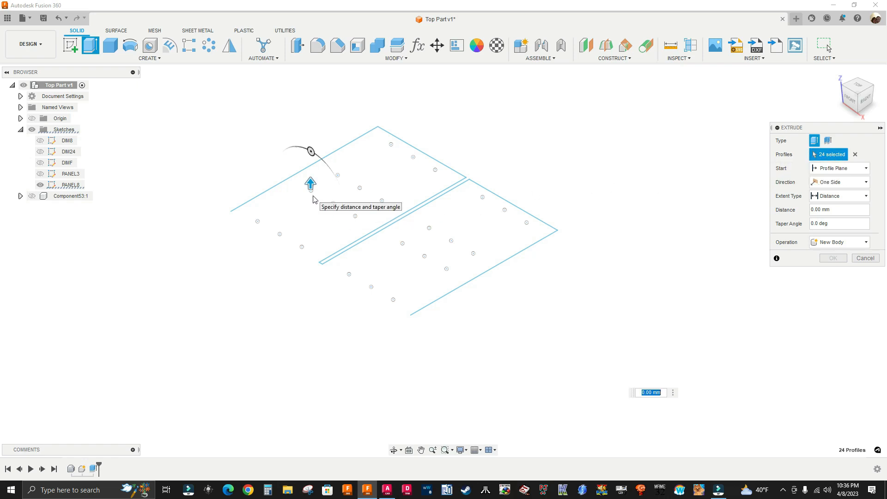
pyautogui.click(33, 196)
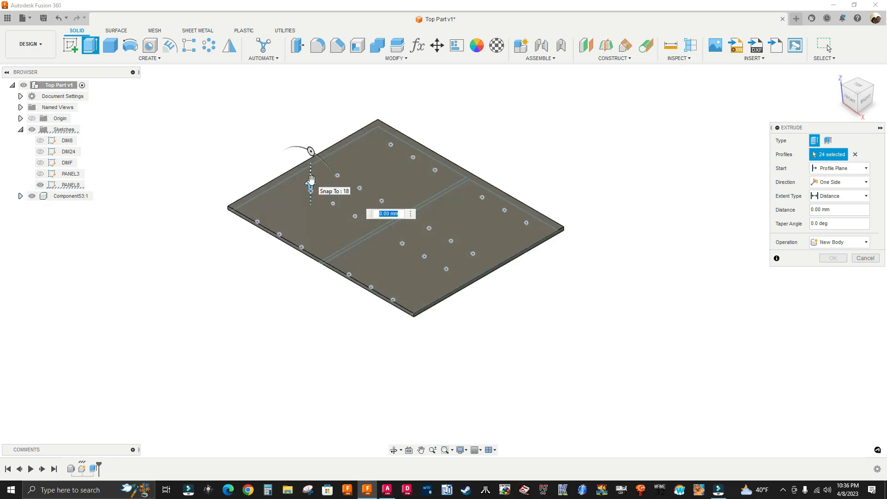
pyautogui.moveTo(311, 183); pyautogui.dragTo(312, 163)
pyautogui.scroll(3, 359, 217)
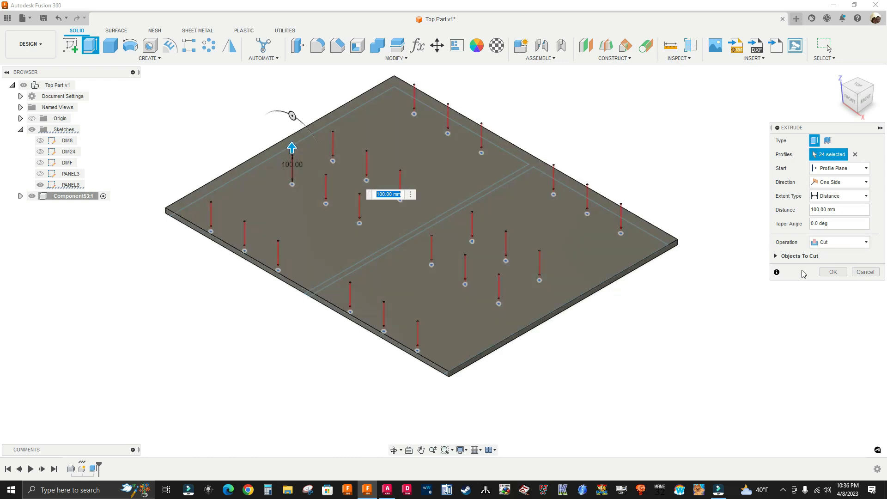
pyautogui.click(827, 274)
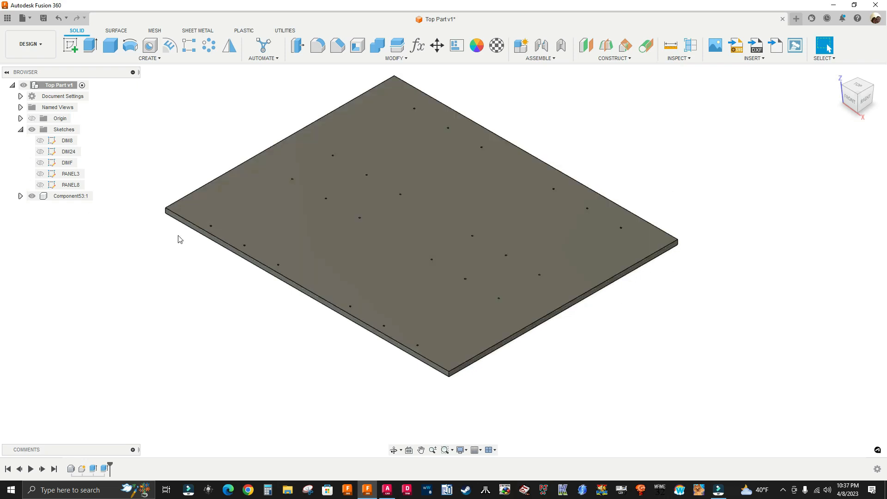
# Make the PANEL8 sketch visible again
pyautogui.click(40, 185)
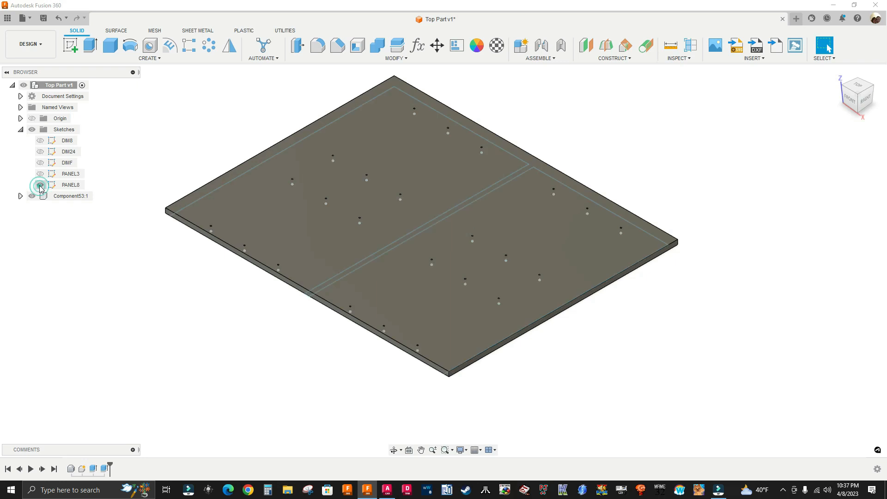
pyautogui.click(59, 185)
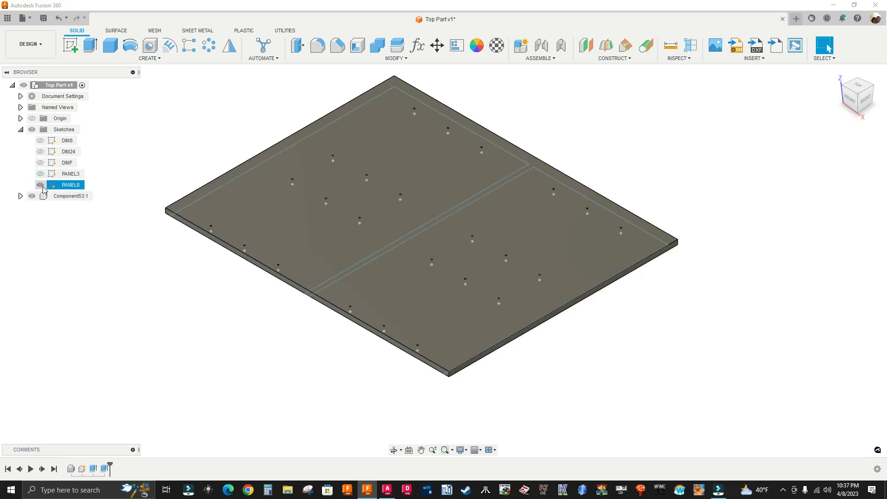
pyautogui.click(65, 188)
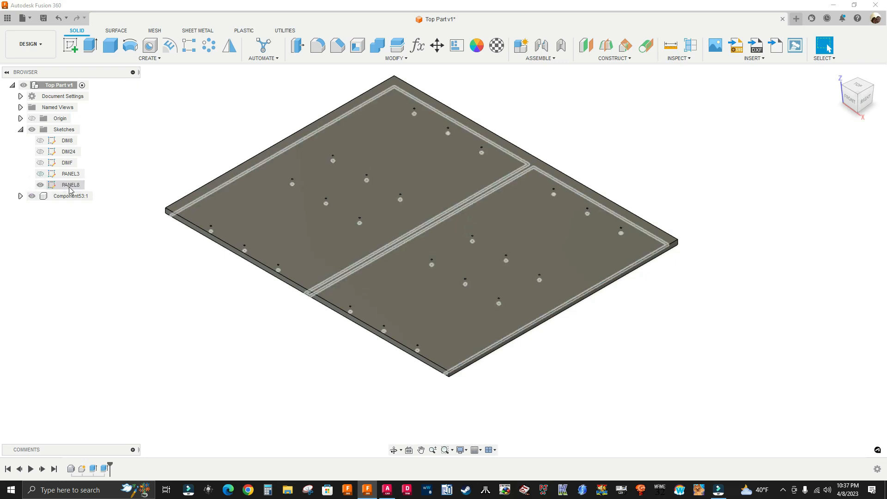
# Examine the PANEL8 groove lines along the panel's edges and corners from above and below, then restore the home view
pyautogui.scroll(3, 679, 242)
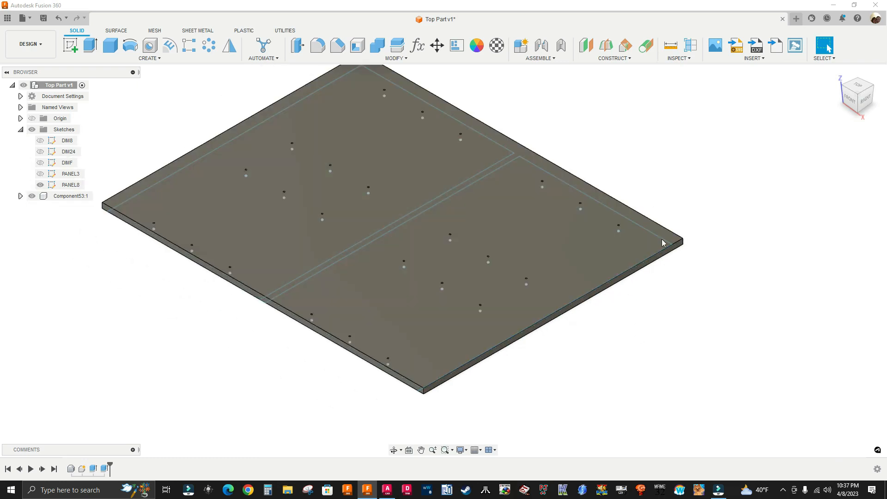
pyautogui.moveTo(414, 115); pyautogui.dragTo(435, 197, button='middle')
pyautogui.scroll(-2, 568, 271)
pyautogui.keyDown('shift'); pyautogui.moveTo(598, 329); pyautogui.dragTo(645, 293, button='middle'); pyautogui.keyUp('shift')
pyautogui.scroll(3, 646, 292)
pyautogui.scroll(5, 645, 293)
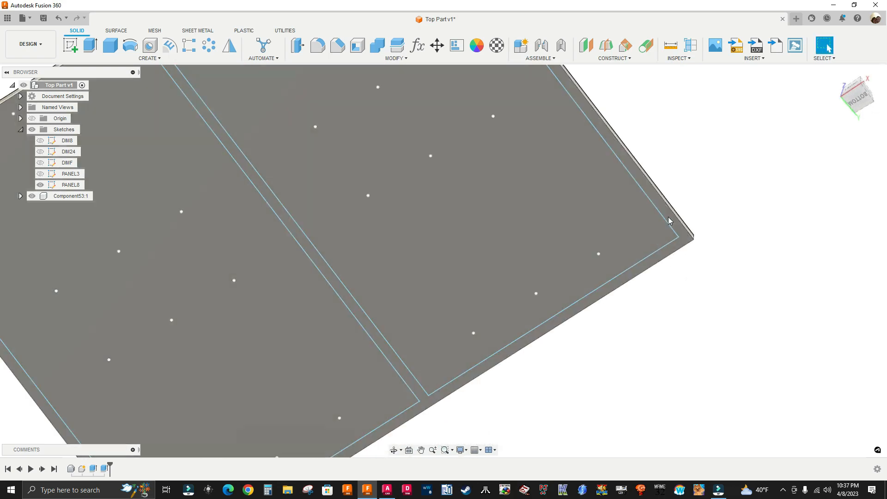
pyautogui.scroll(-8, 673, 226)
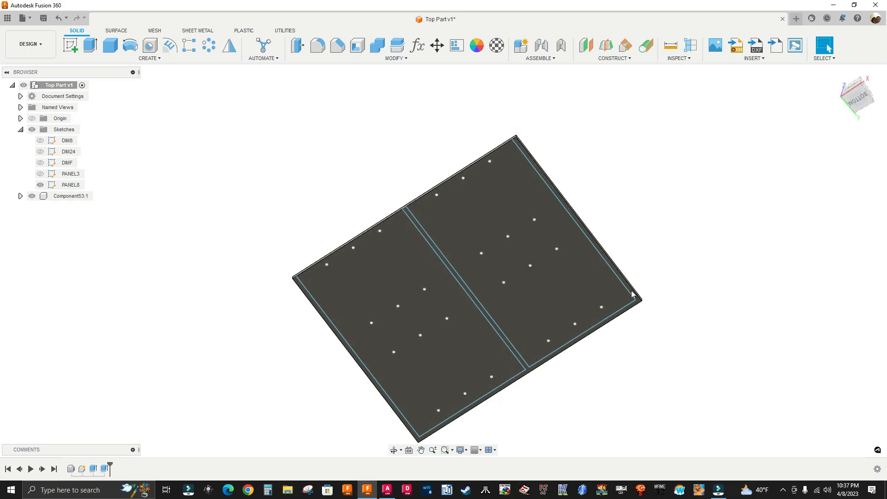
pyautogui.scroll(4, 637, 298)
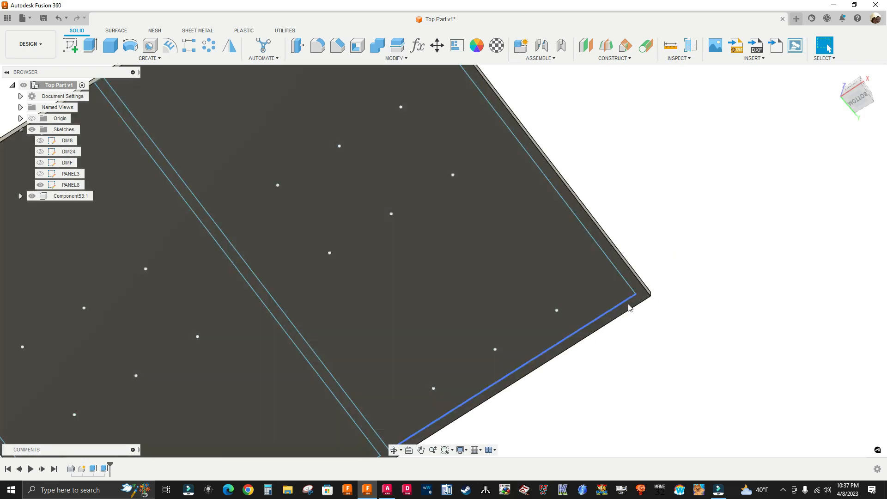
pyautogui.scroll(-4, 625, 313)
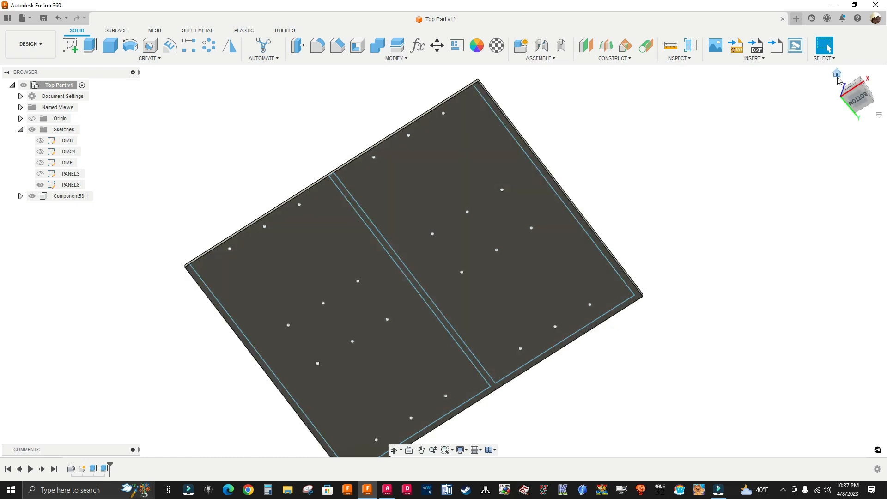
pyautogui.click(838, 74)
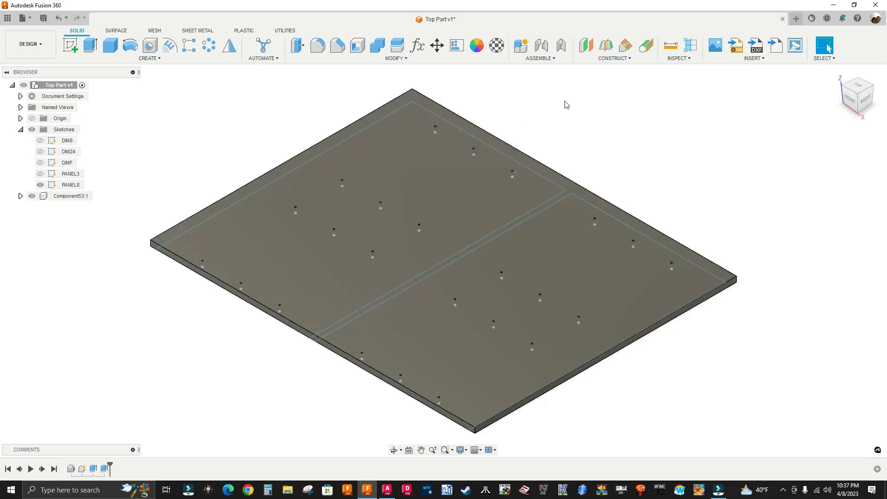
# Switch to AutoCAD and turn off the PANEL3 layer in the Top Part drawing
pyautogui.click(388, 490)
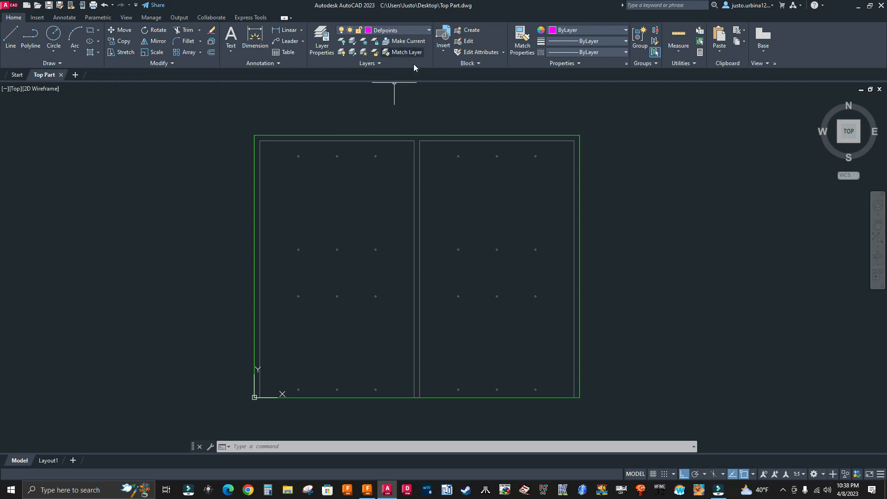
pyautogui.click(417, 33)
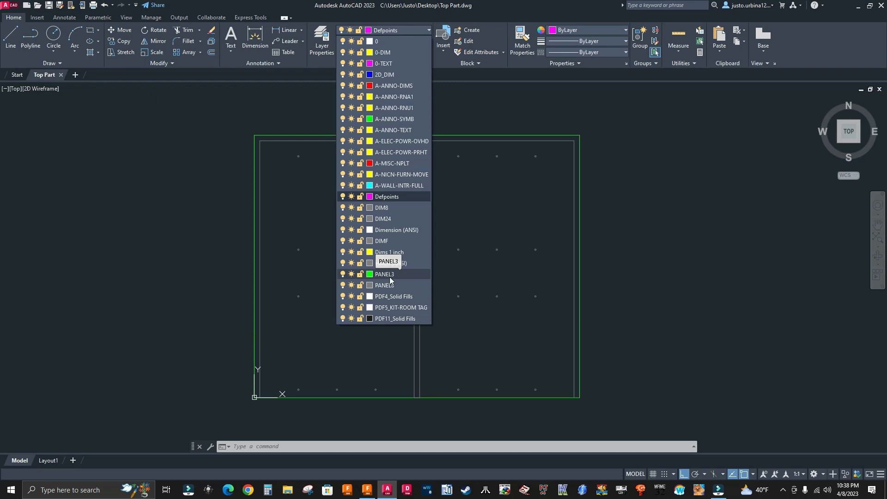
pyautogui.click(342, 275)
# Move all the remaining groove lines and hole circles to the PANEL3 layer and turn that layer back on
pyautogui.scroll(-3, 233, 213)
pyautogui.click(200, 165)
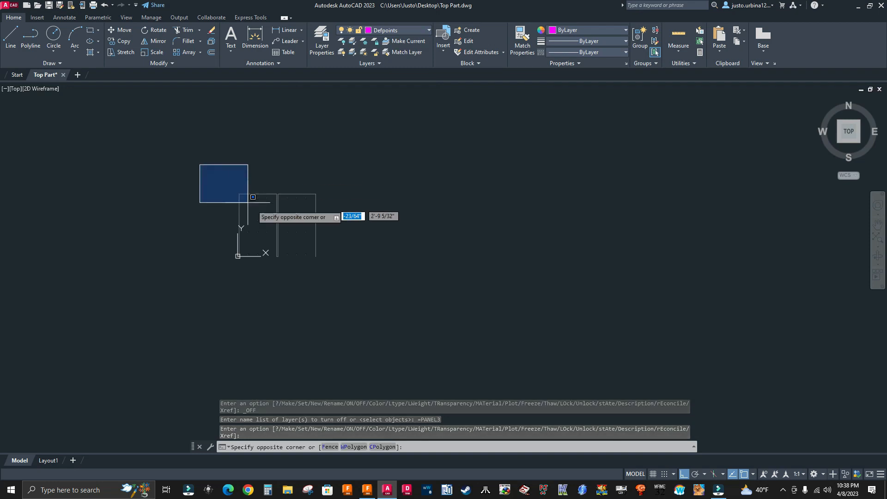
pyautogui.click(375, 287)
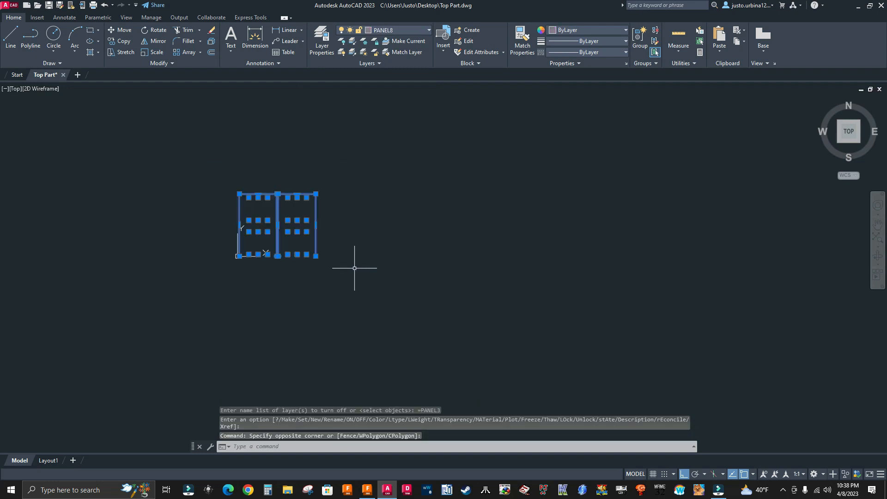
pyautogui.click(429, 30)
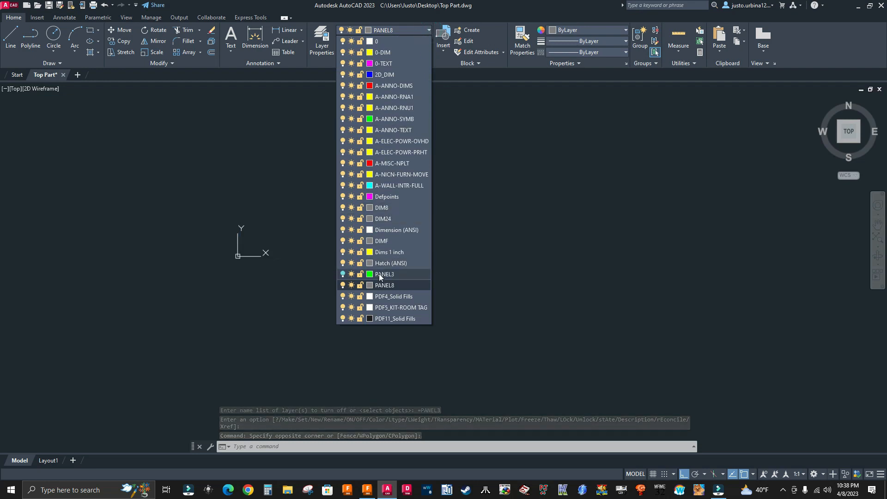
pyautogui.click(379, 274)
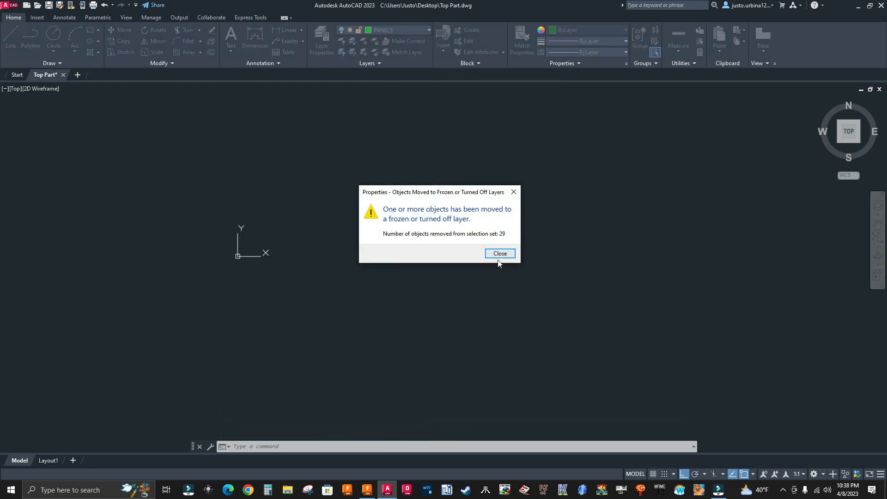
pyautogui.click(499, 254)
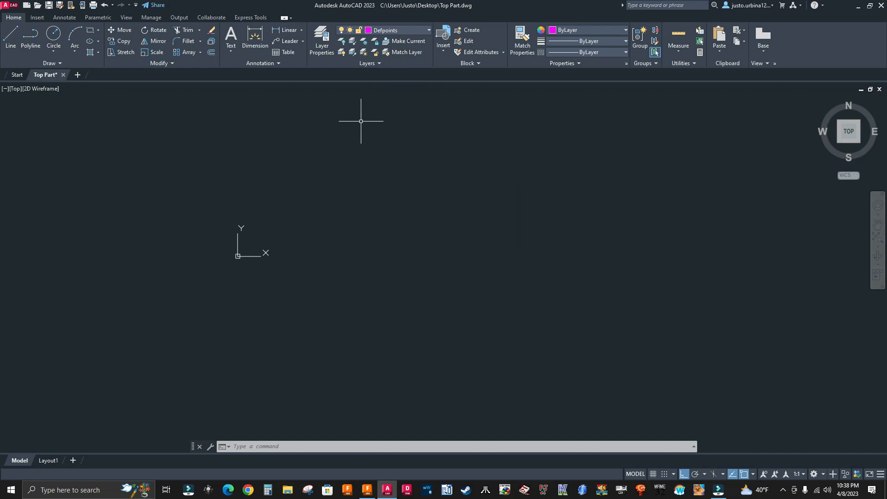
pyautogui.click(415, 31)
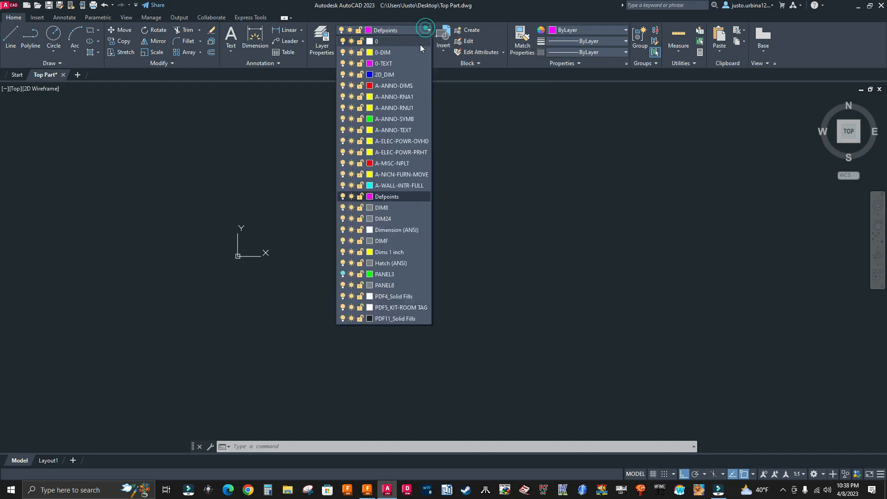
pyautogui.click(343, 275)
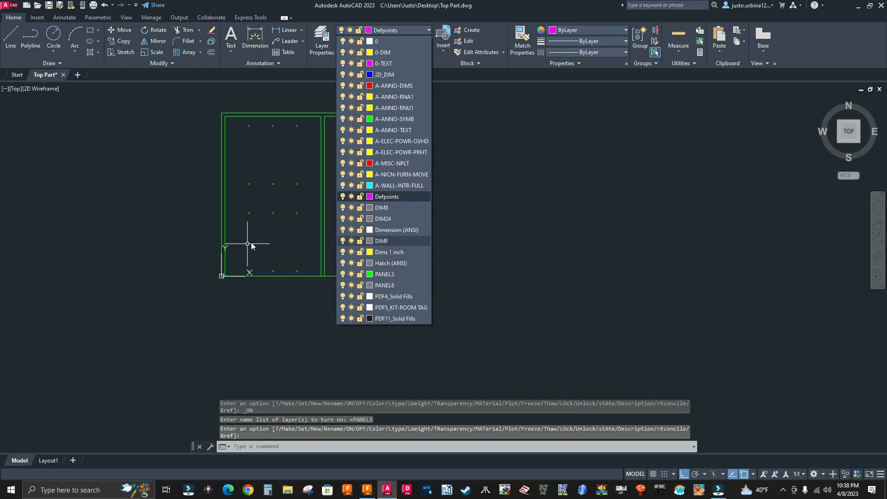
pyautogui.click(496, 255)
pyautogui.moveTo(499, 257); pyautogui.dragTo(515, 294, button='middle')
pyautogui.click(391, 30)
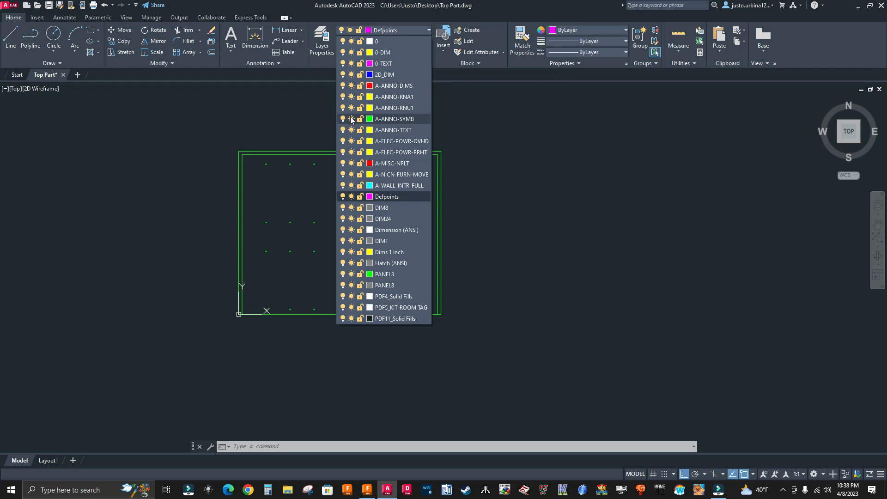
pyautogui.click(511, 217)
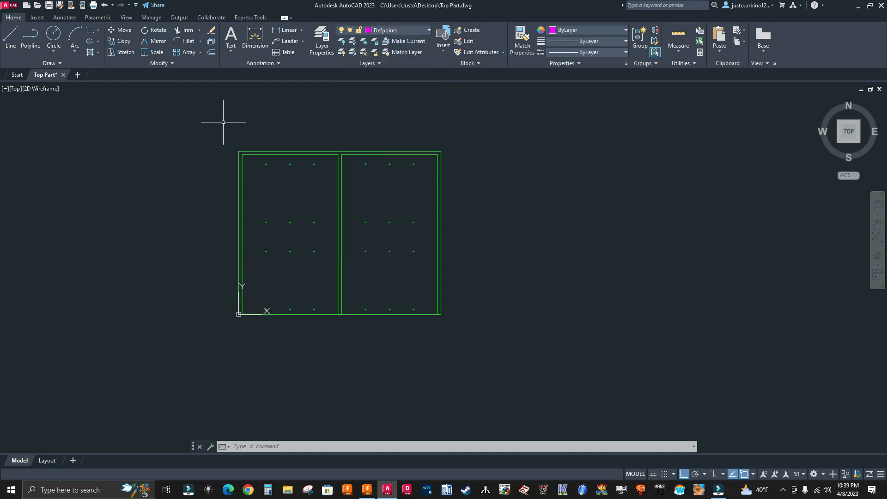
# Copy the whole Top Part panel outline with its grooves and holes, and paste it into a new blank drawing
pyautogui.click(194, 116)
pyautogui.click(487, 342)
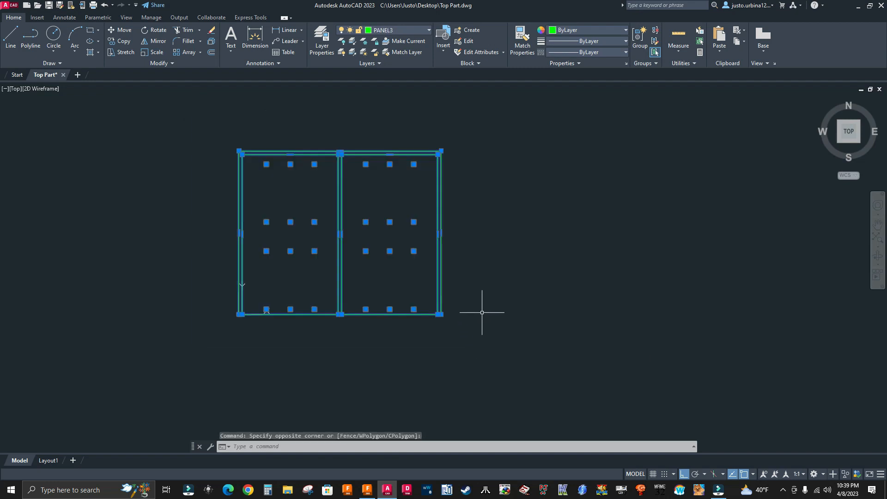
pyautogui.hotkey('ctrl', 'c')
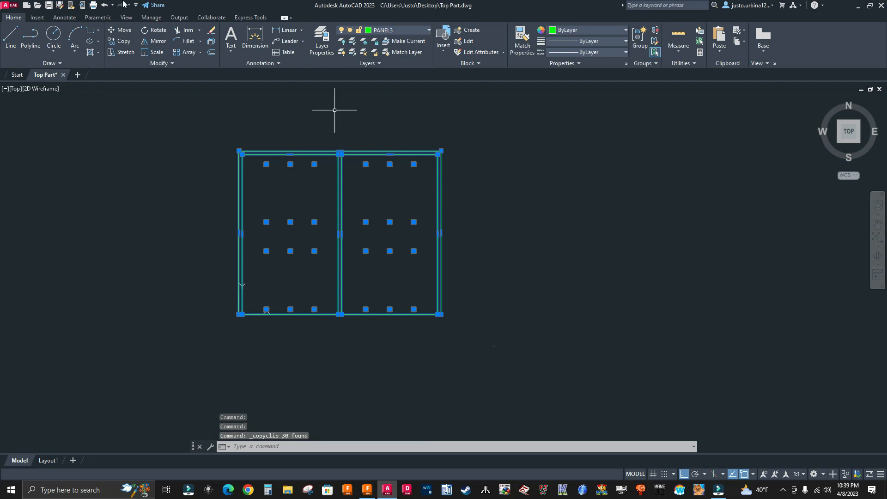
pyautogui.click(77, 75)
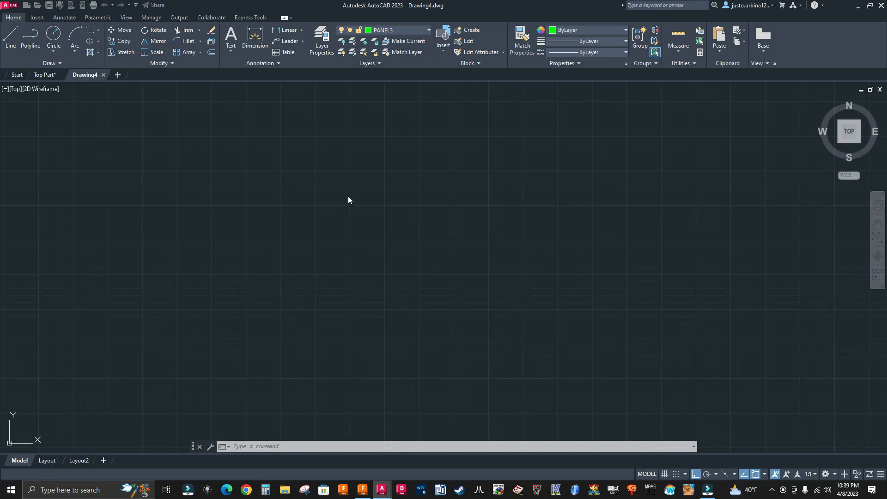
pyautogui.hotkey('ctrl', 'v')
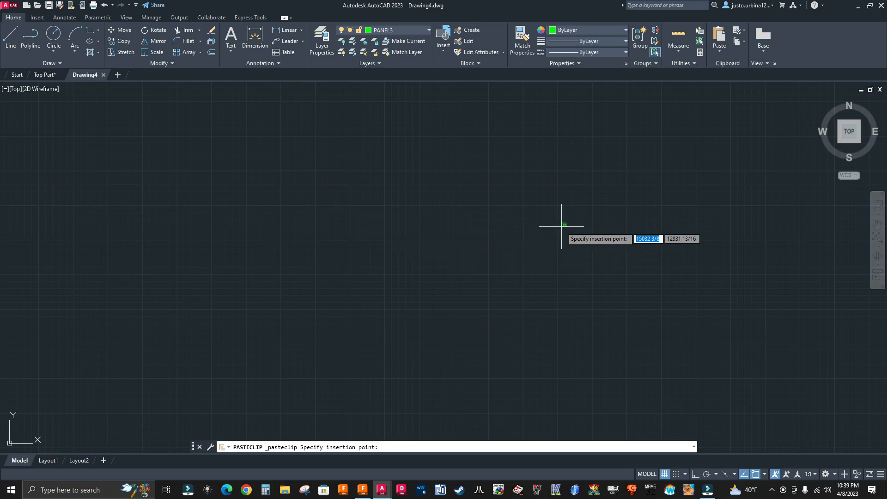
pyautogui.click(494, 255)
pyautogui.scroll(12, 474, 240)
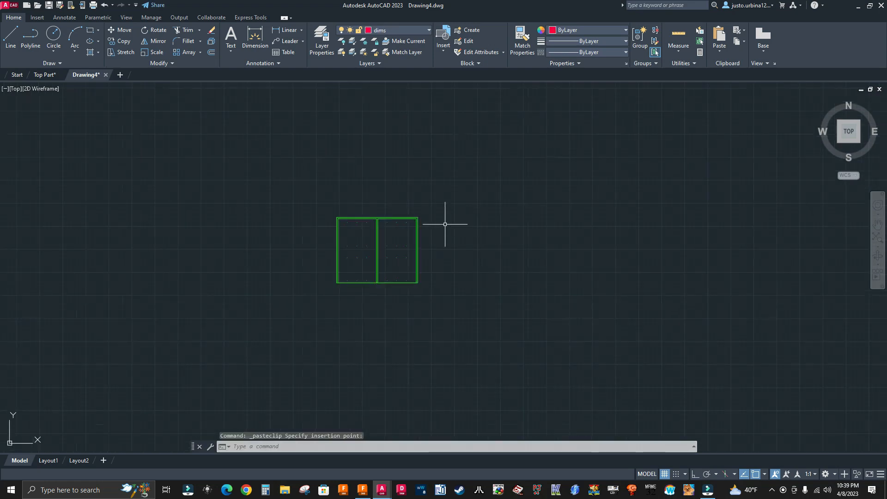
pyautogui.moveTo(503, 187); pyautogui.dragTo(508, 123, button='middle')
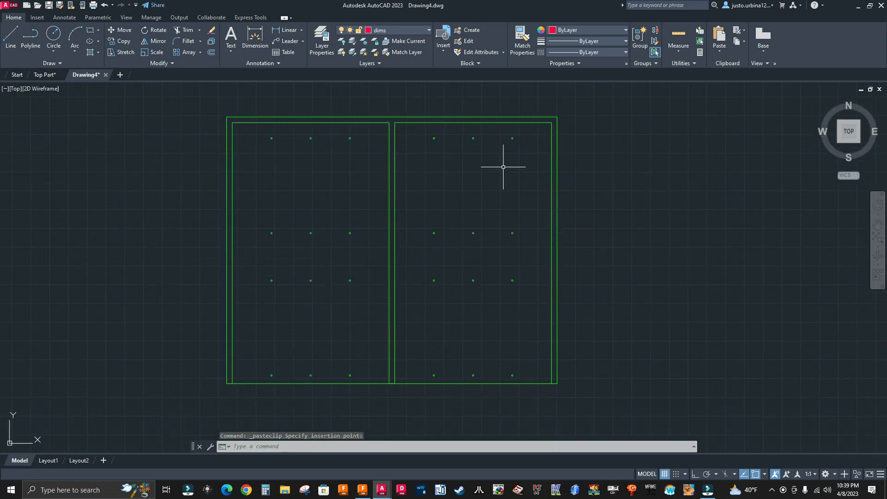
pyautogui.click(429, 29)
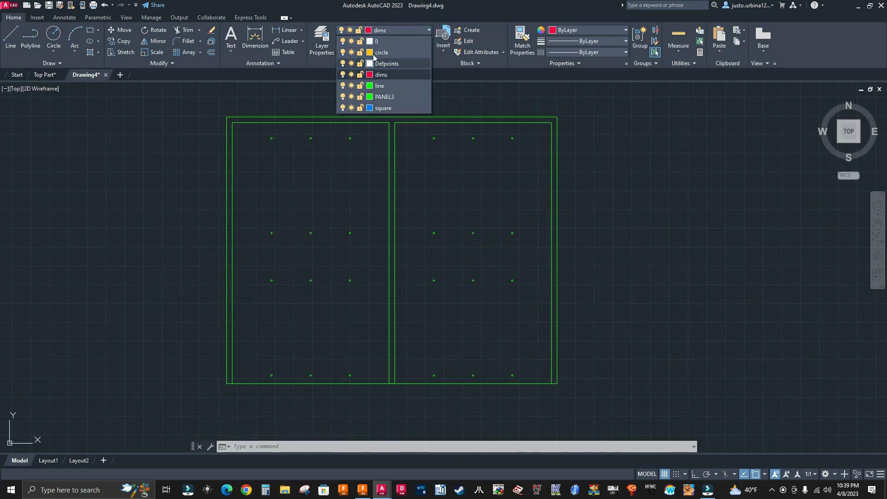
pyautogui.click(476, 100)
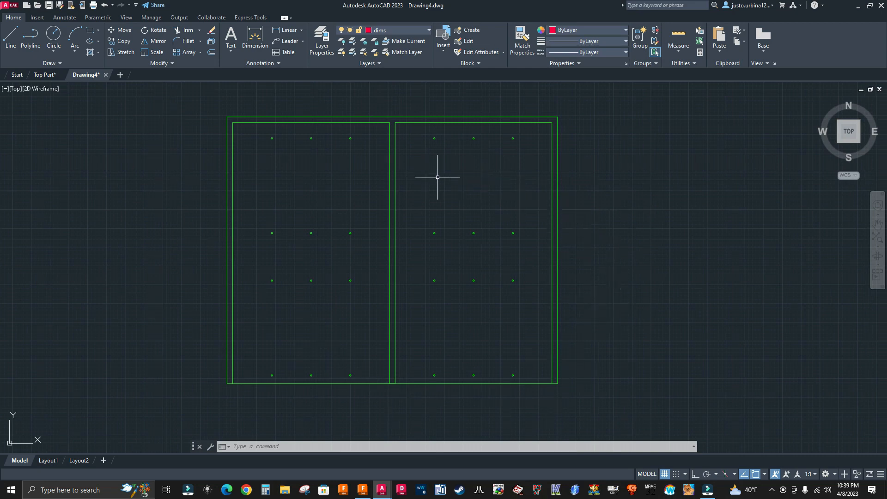
# Save the new drawing to the Desktop as Drawing4.dwg in AutoCAD 2018 Drawing format
pyautogui.click(10, 6)
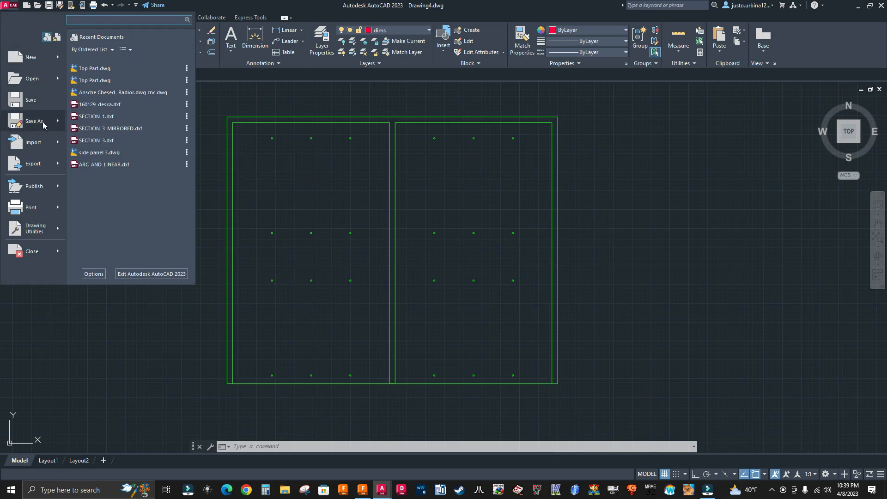
pyautogui.moveTo(43, 124)
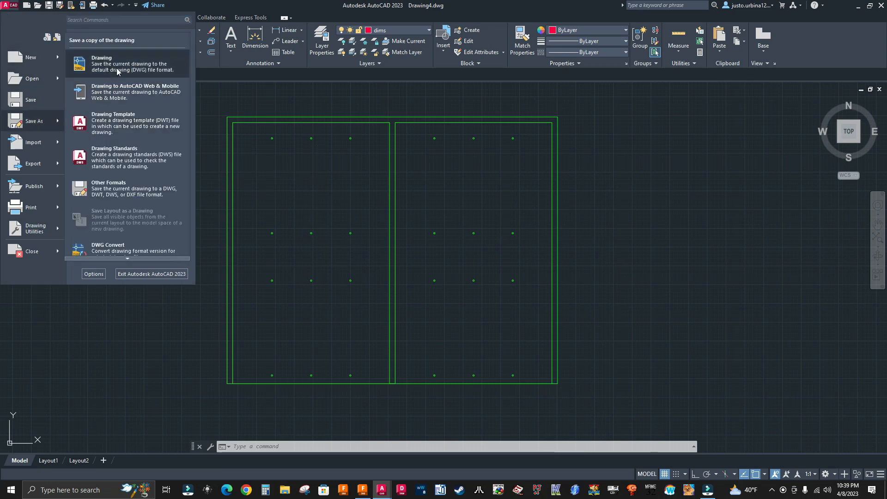
pyautogui.click(141, 74)
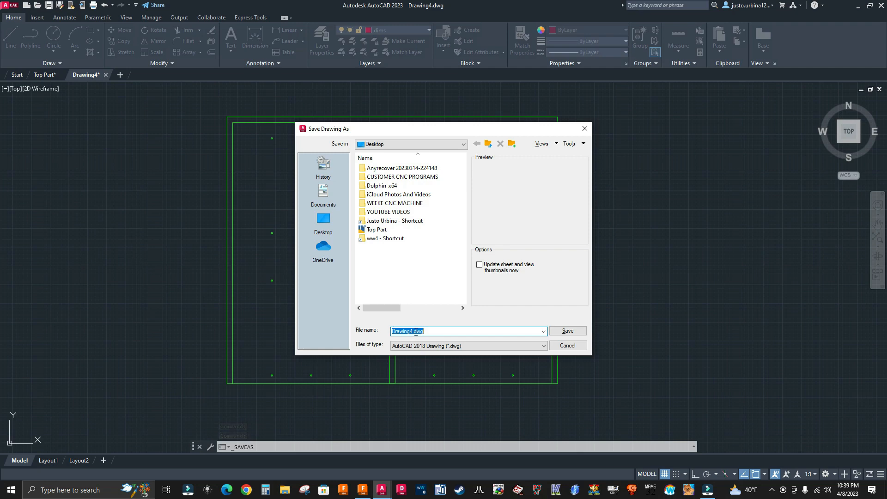
pyautogui.click(568, 331)
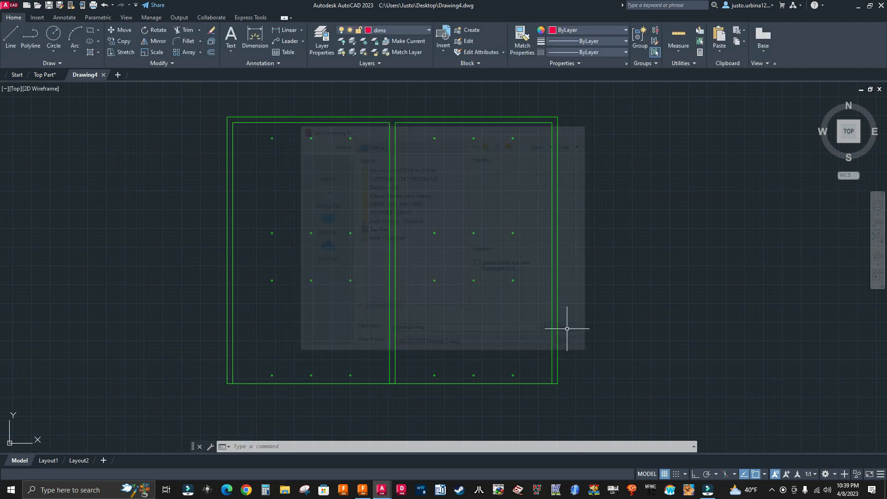
# Switch to Fusion 360 and upload Drawing4 from the Desktop to CNC PROJECTS > TUTORIALS, then dismiss the job status
pyautogui.click(363, 489)
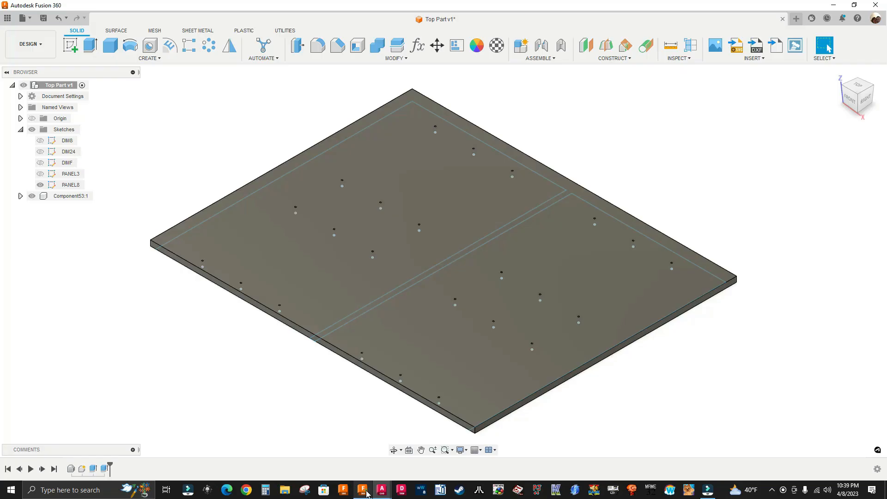
pyautogui.click(7, 20)
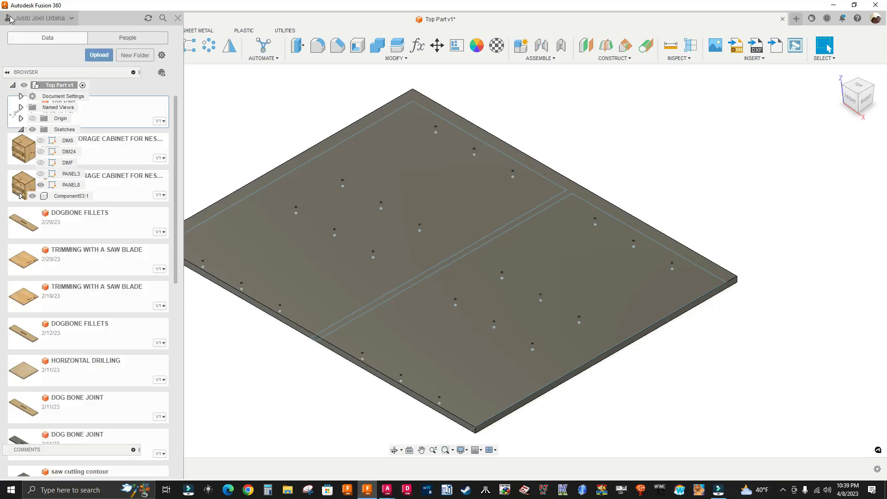
pyautogui.click(99, 54)
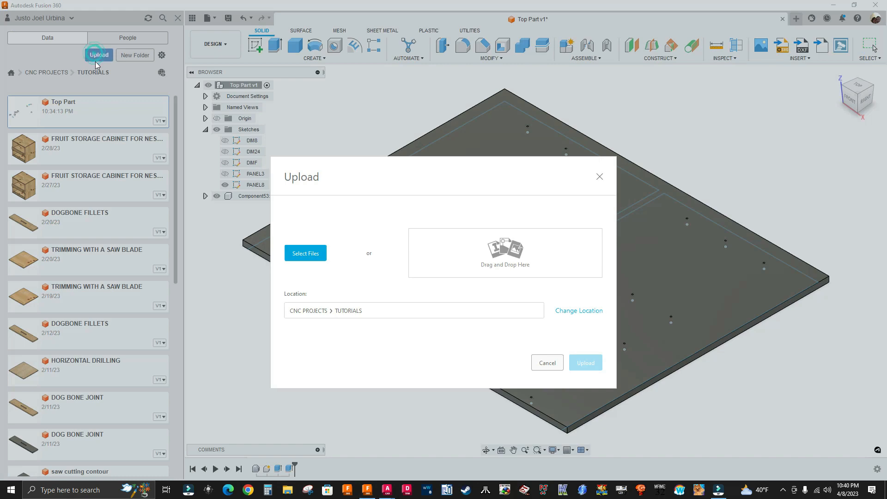
pyautogui.click(318, 262)
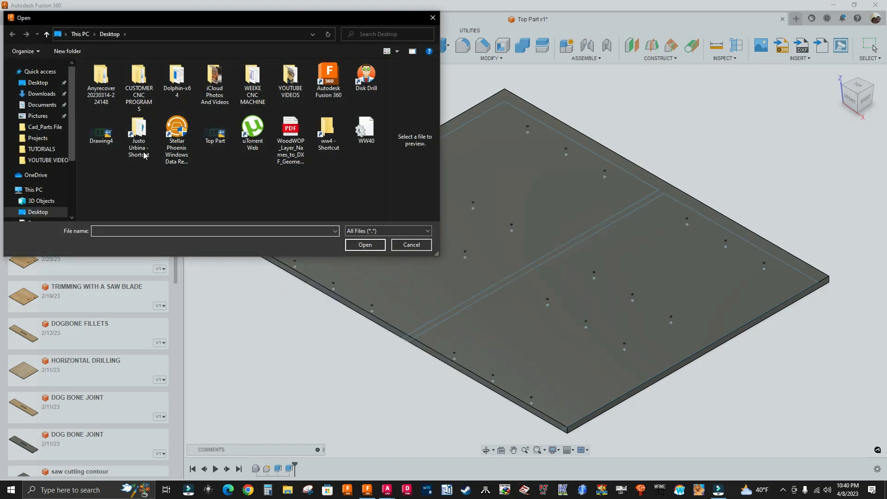
pyautogui.click(101, 135)
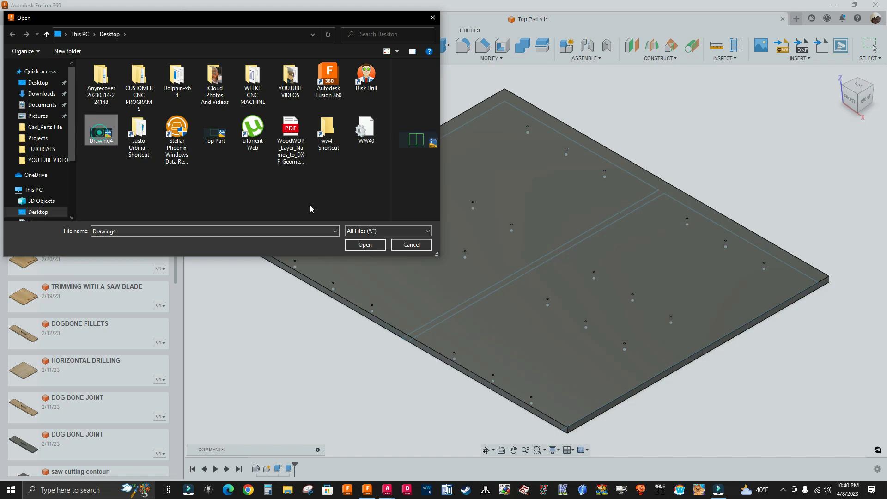
pyautogui.click(365, 245)
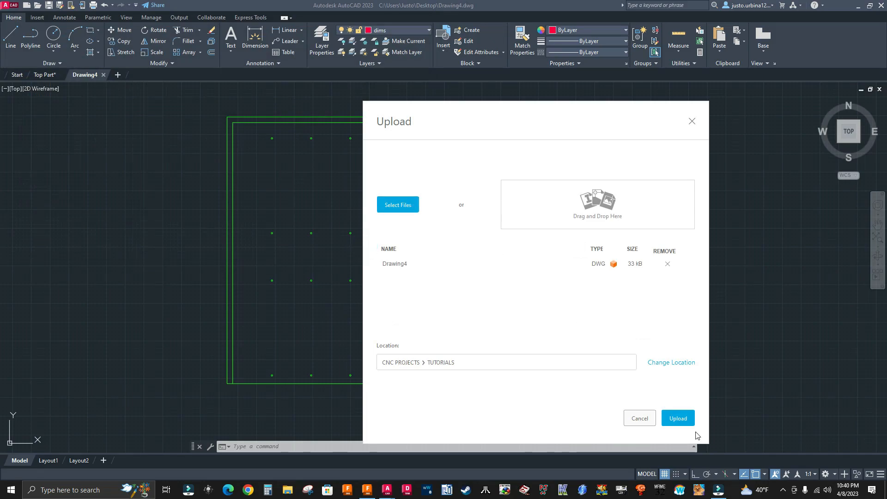
pyautogui.click(678, 419)
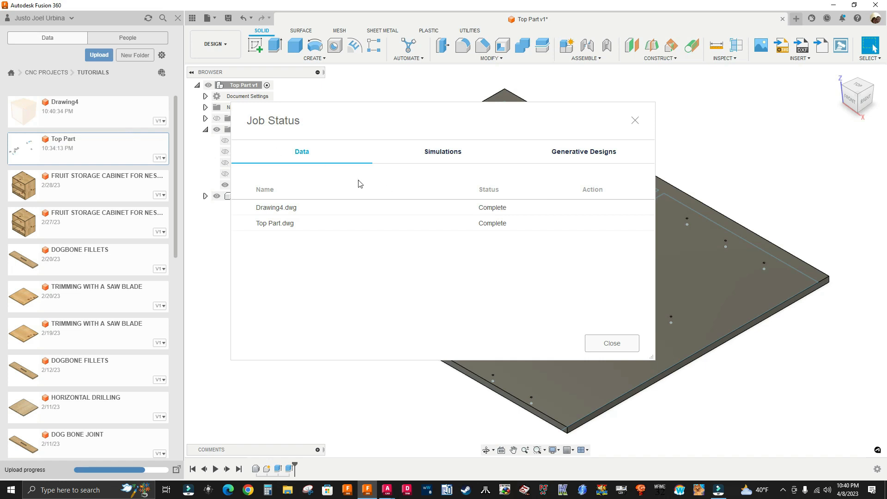
pyautogui.click(613, 341)
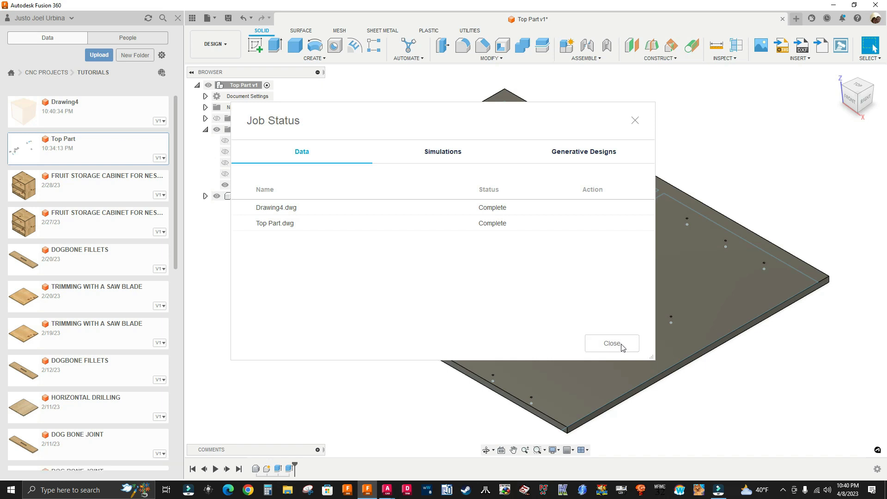
pyautogui.click(615, 342)
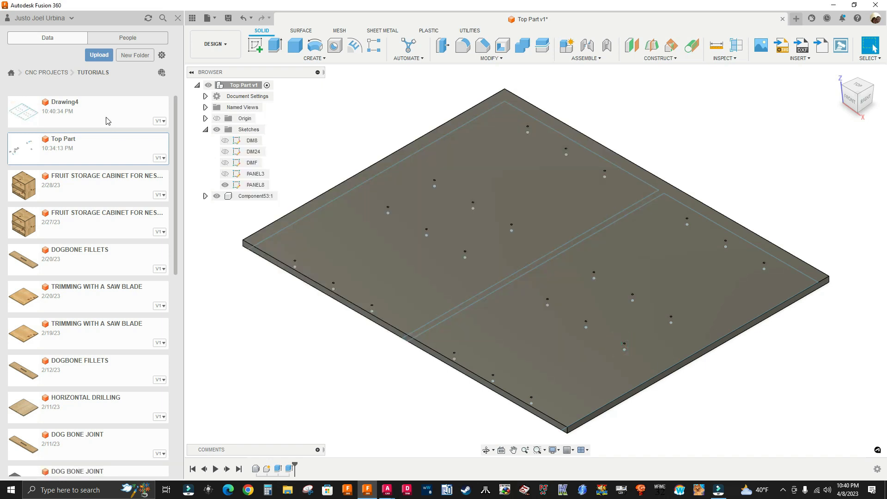
# Open the uploaded Drawing4 design and hide the project file list to enlarge the workspace
pyautogui.click(35, 113)
pyautogui.rightClick(41, 111)
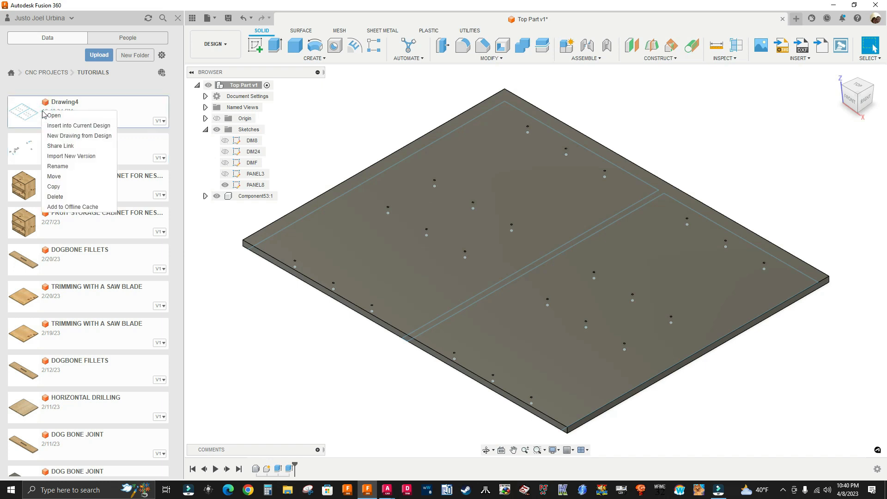
pyautogui.click(54, 116)
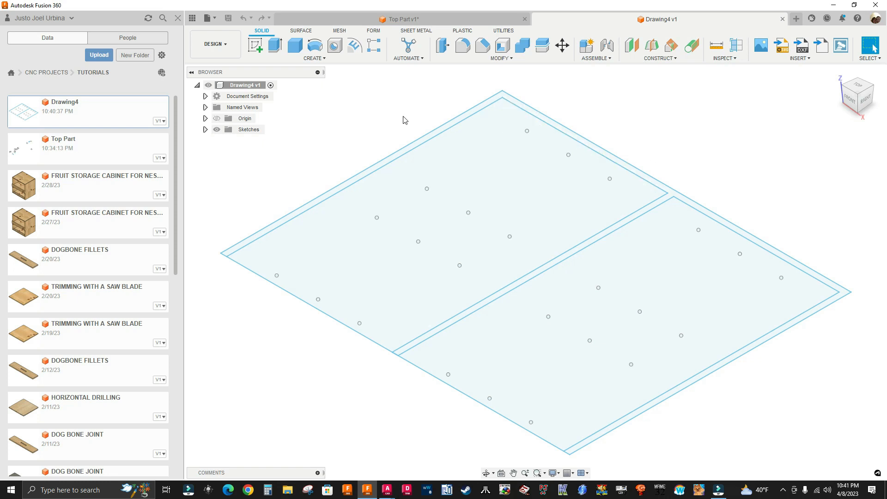
pyautogui.click(192, 19)
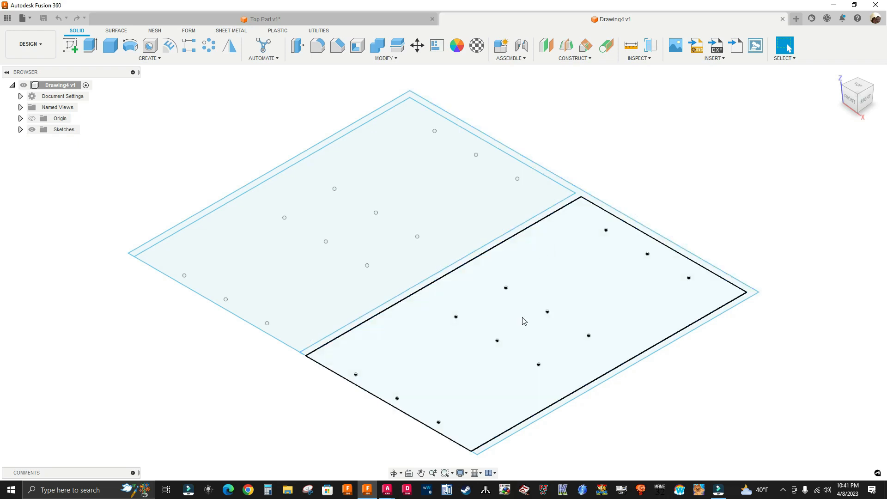
# Switch to AutoCAD and bring up the Top Part drawing, with the panel centred in view
pyautogui.moveTo(386, 494)
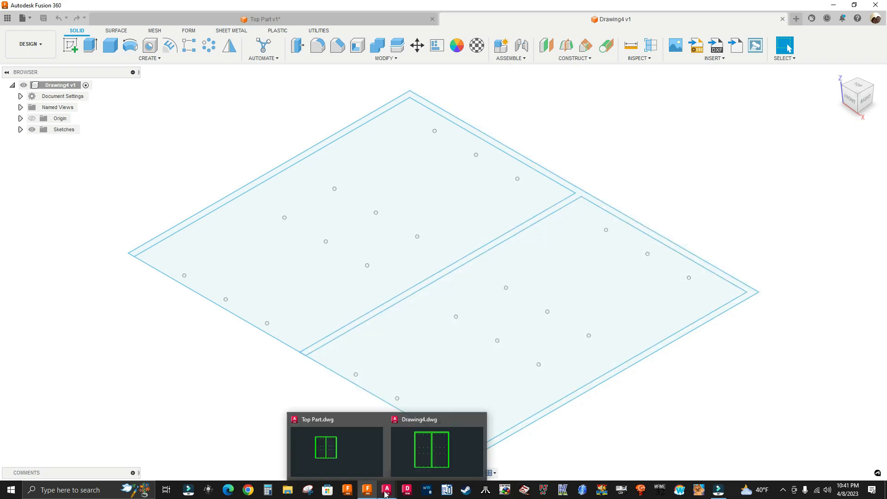
pyautogui.click(375, 463)
pyautogui.click(43, 75)
pyautogui.click(48, 77)
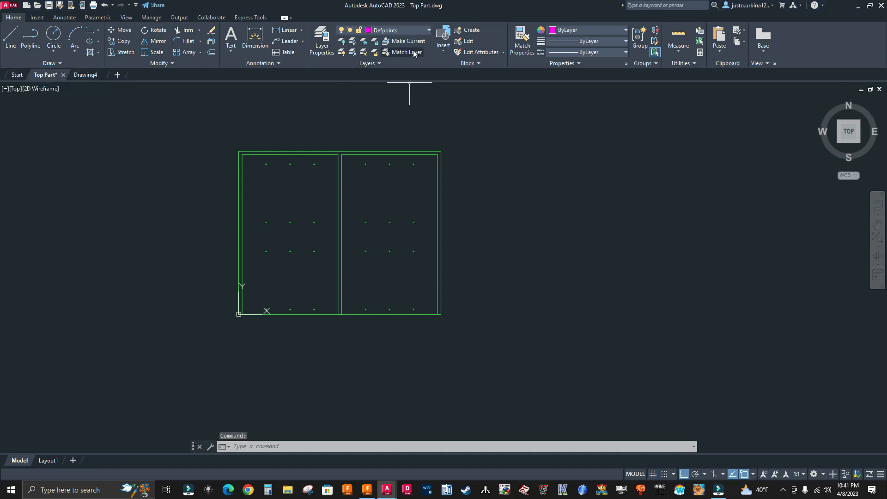
pyautogui.click(418, 31)
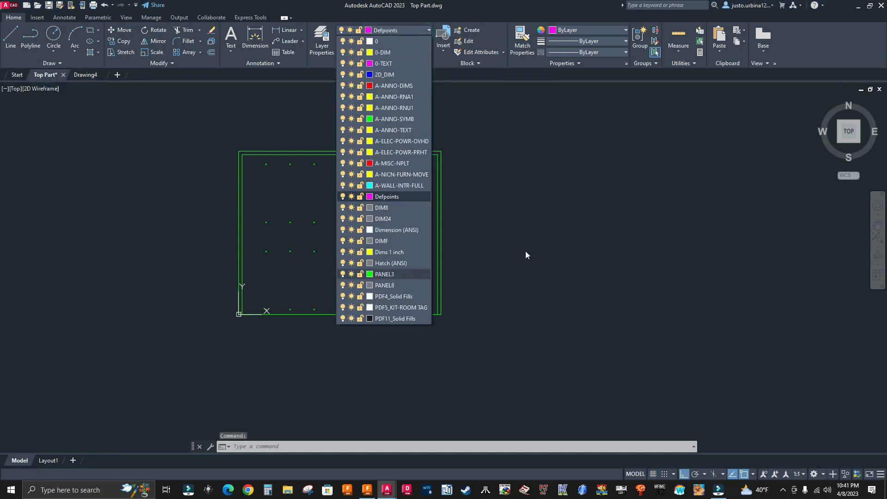
pyautogui.moveTo(512, 245)
pyautogui.mouseDown(button='middle')
pyautogui.moveTo(576, 267)
pyautogui.moveTo(630, 230)
pyautogui.mouseUp(button='middle')
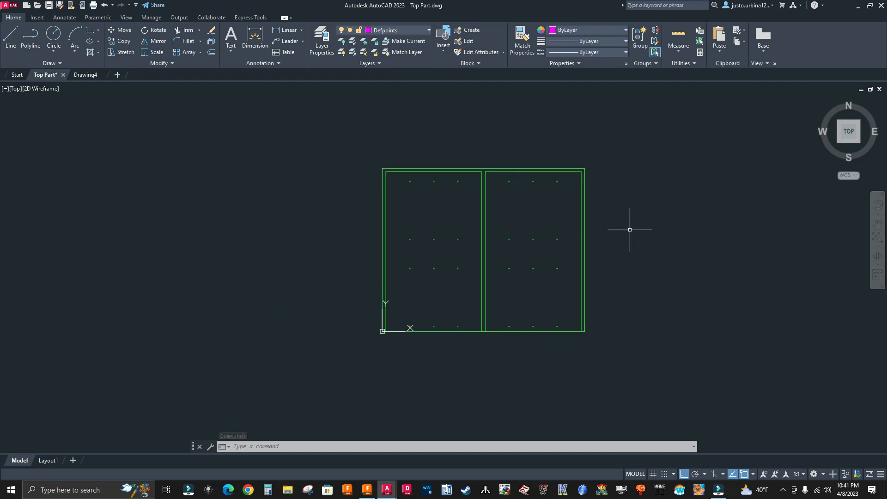
pyautogui.moveTo(340, 143); pyautogui.dragTo(300, 145, button='middle')
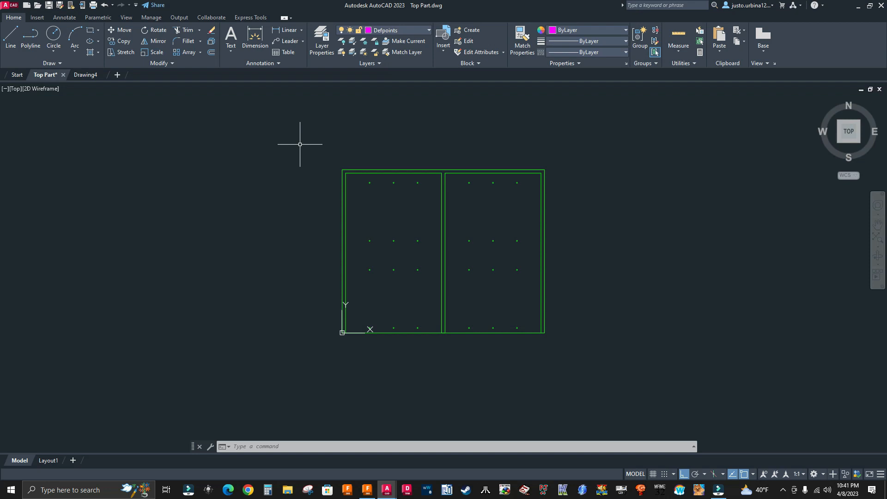
# Export the panel drawing to the Desktop as Top Part.dxf in AutoCAD 2018 DXF format
pyautogui.write('dxf')
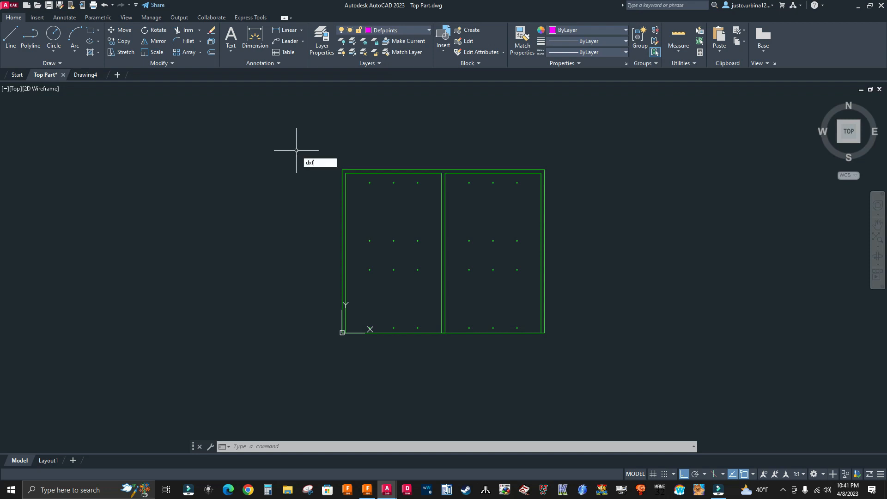
pyautogui.press('Return')
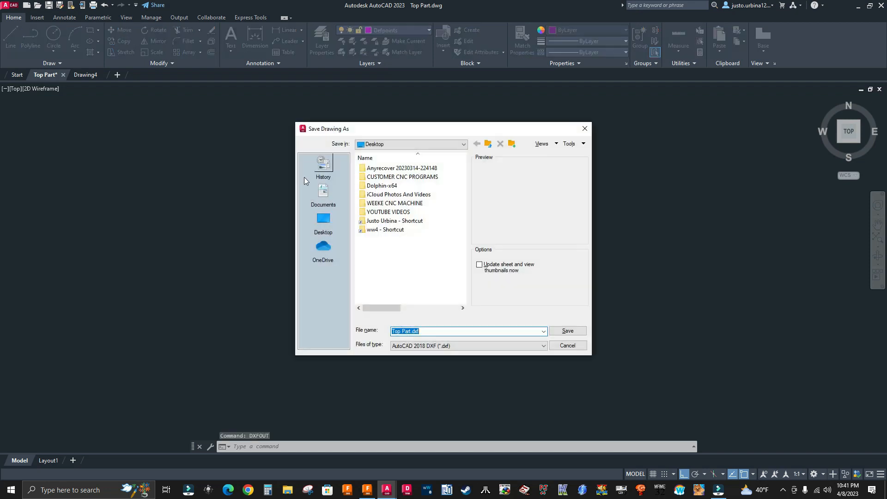
pyautogui.click(323, 220)
pyautogui.click(419, 331)
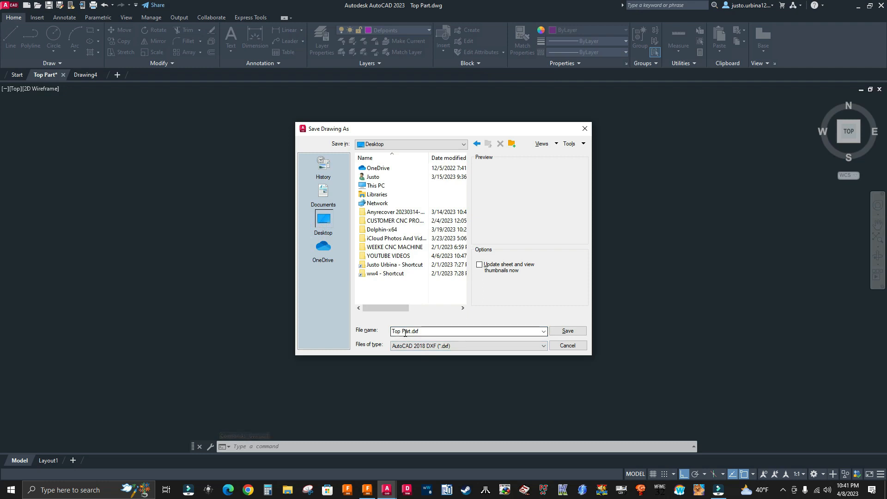
pyautogui.click(422, 332)
pyautogui.click(421, 332)
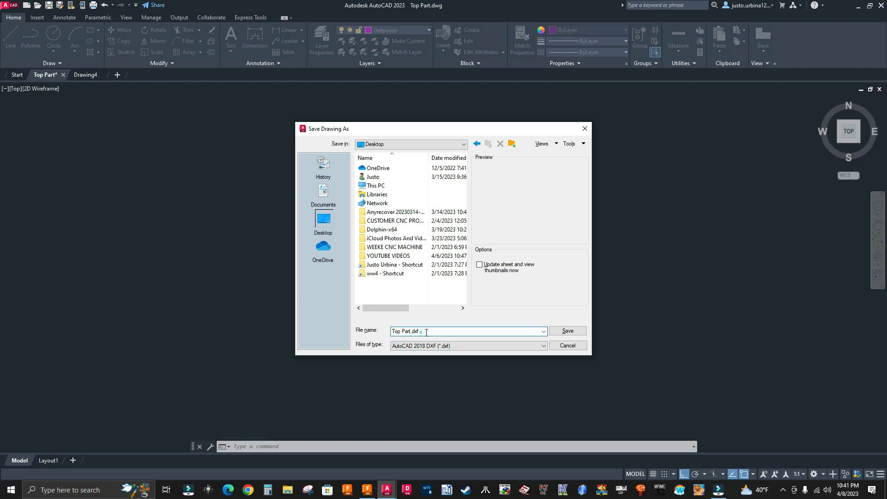
pyautogui.click(557, 334)
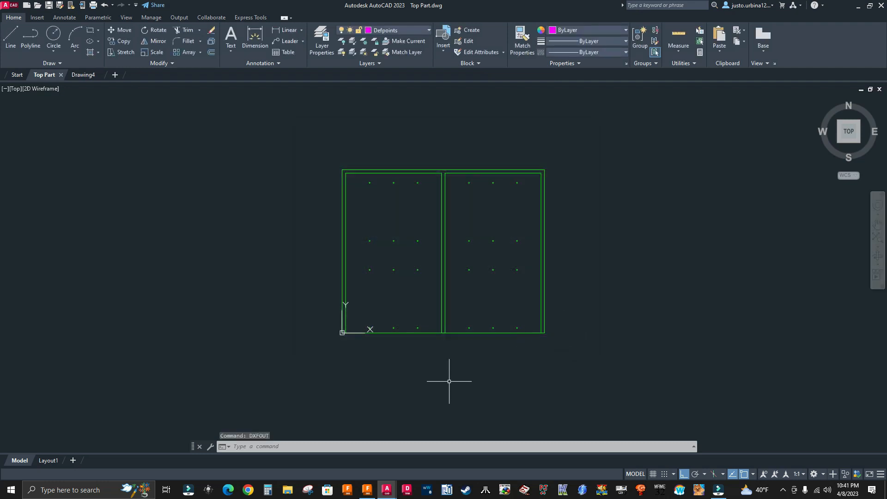
# Switch to Fusion 360 and, in a new design, insert the Top Part DXF from the Desktop on the XY plane as a single sketch
pyautogui.click(367, 489)
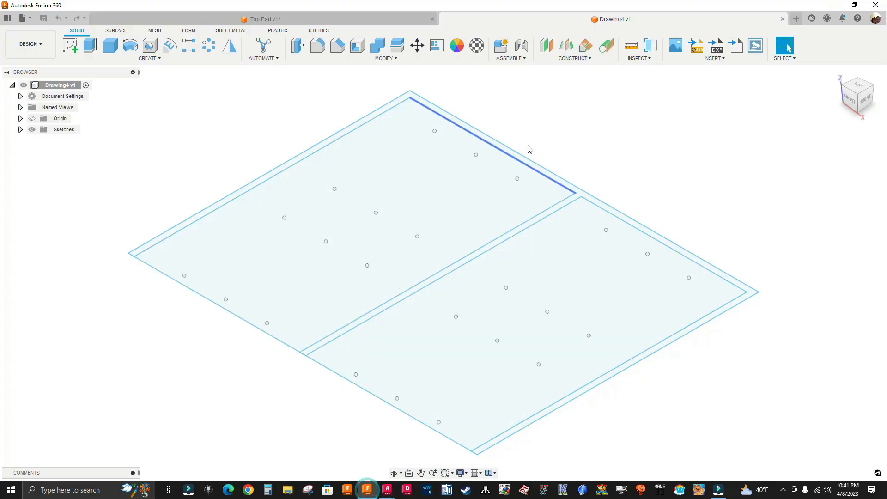
pyautogui.click(797, 20)
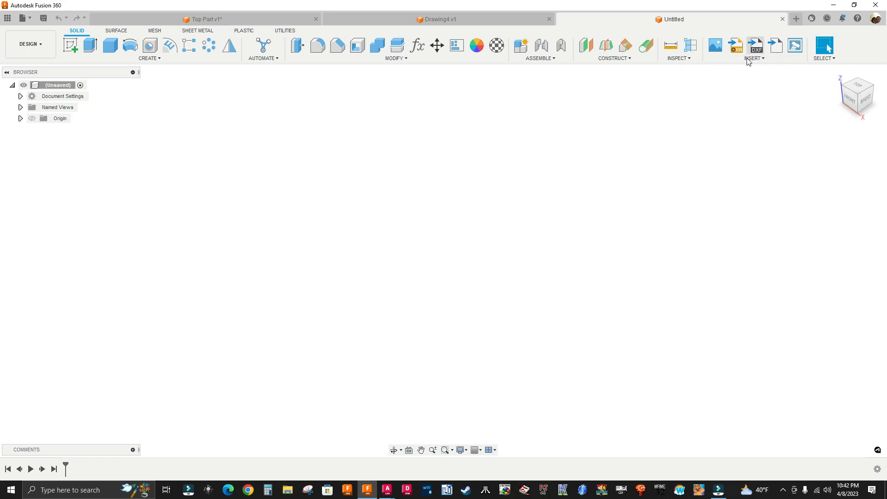
pyautogui.click(757, 48)
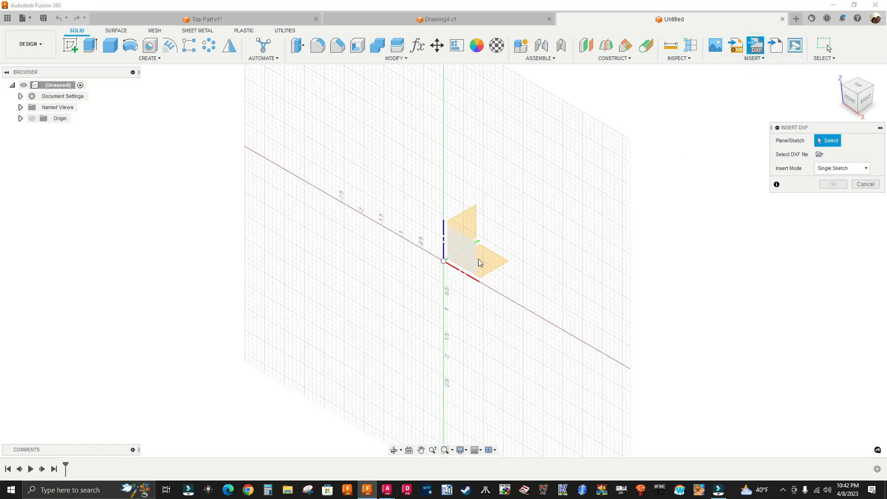
pyautogui.click(489, 267)
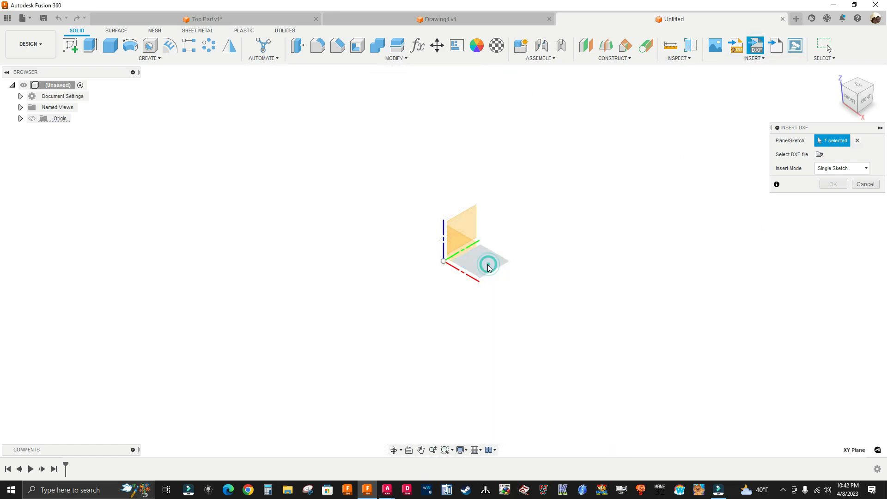
pyautogui.click(821, 155)
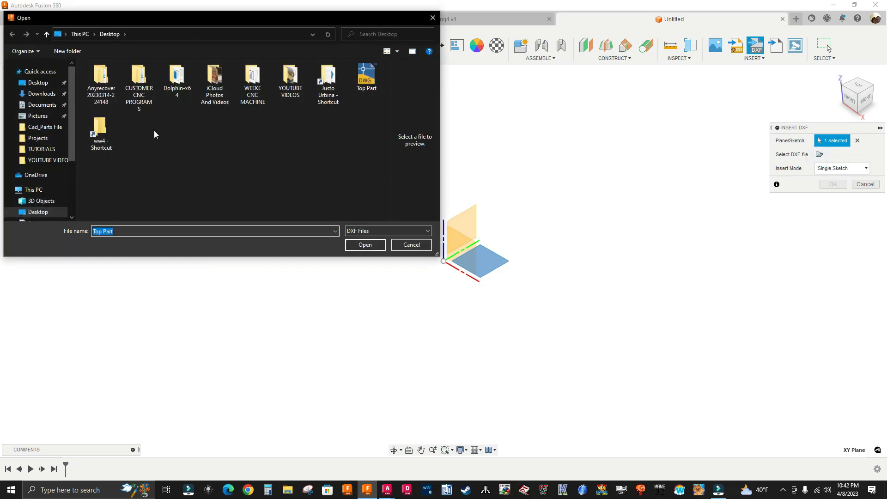
pyautogui.click(366, 76)
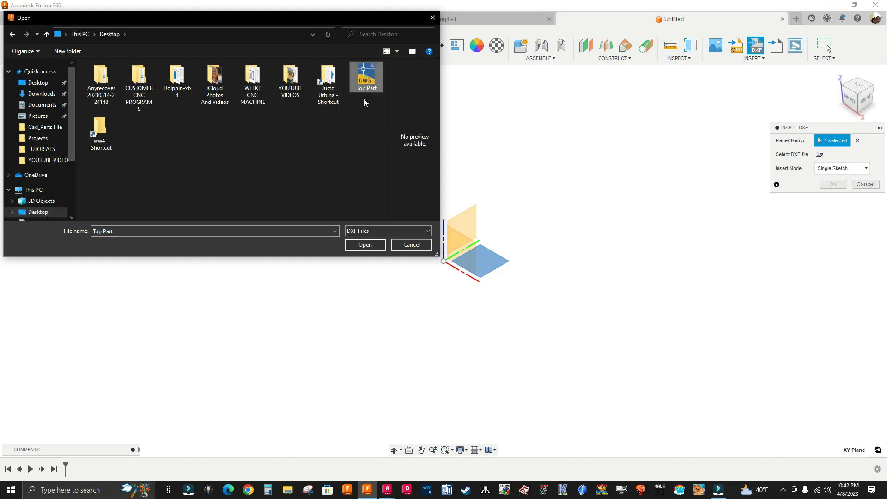
pyautogui.click(365, 245)
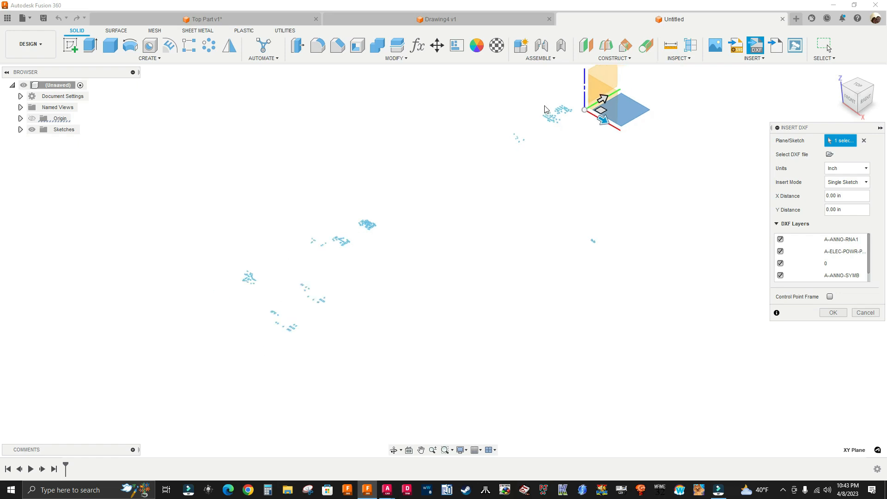
pyautogui.scroll(3, 325, 260)
pyautogui.scroll(4, 325, 260)
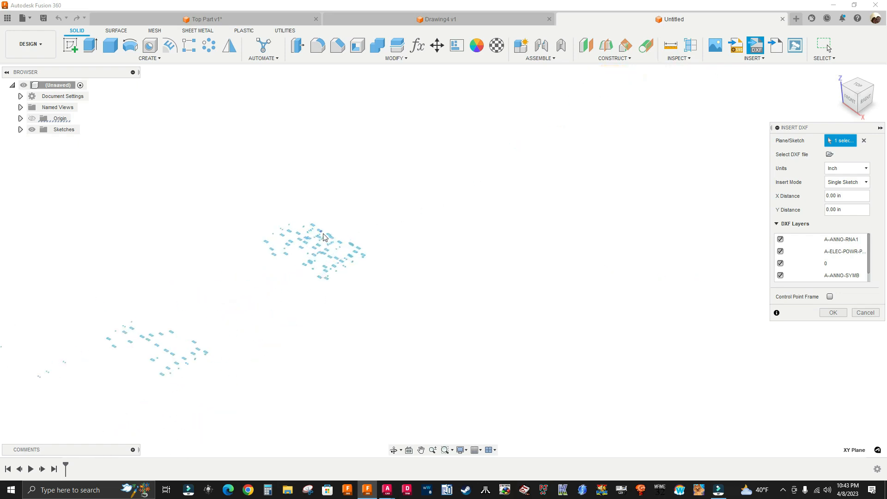
pyautogui.click(834, 312)
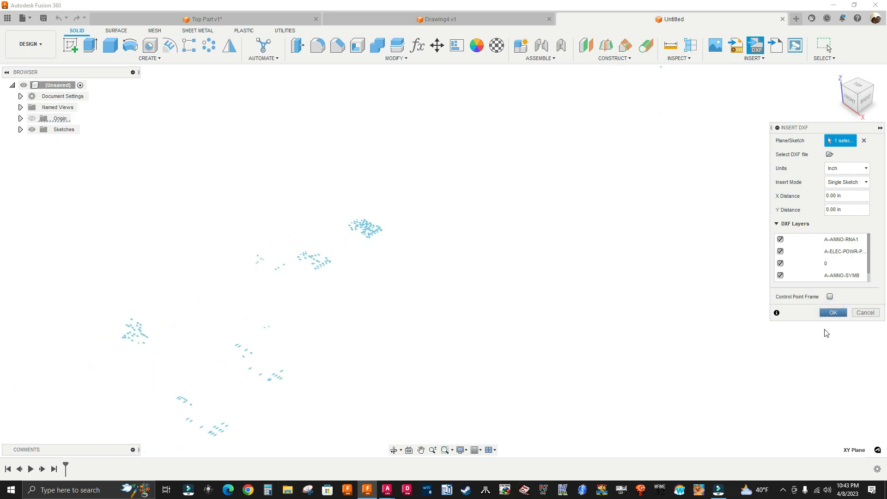
# Delete the two neighbouring clusters of small stray rectangles closest to the panel from the imported DXF sketch
pyautogui.scroll(-3, 585, 248)
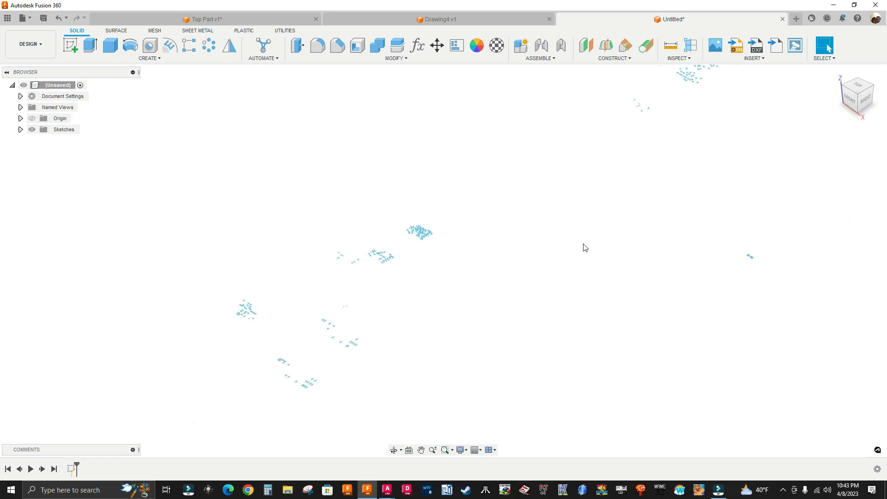
pyautogui.scroll(5, 610, 214)
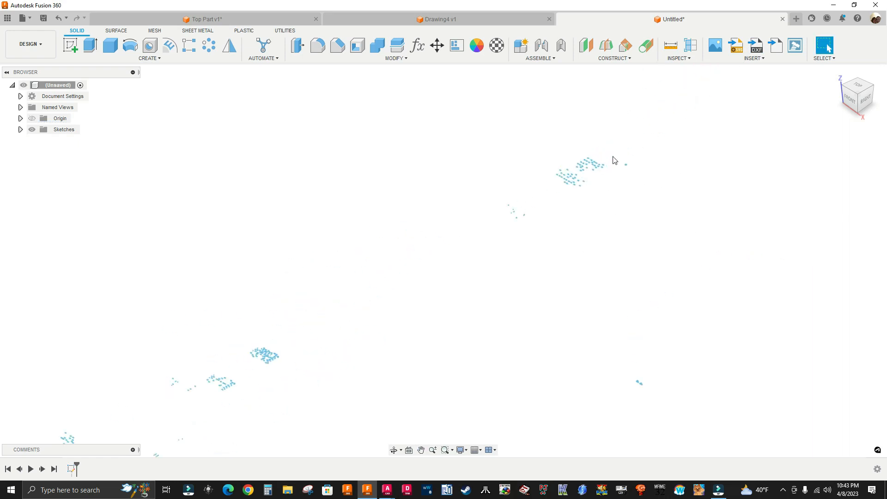
pyautogui.scroll(5, 630, 151)
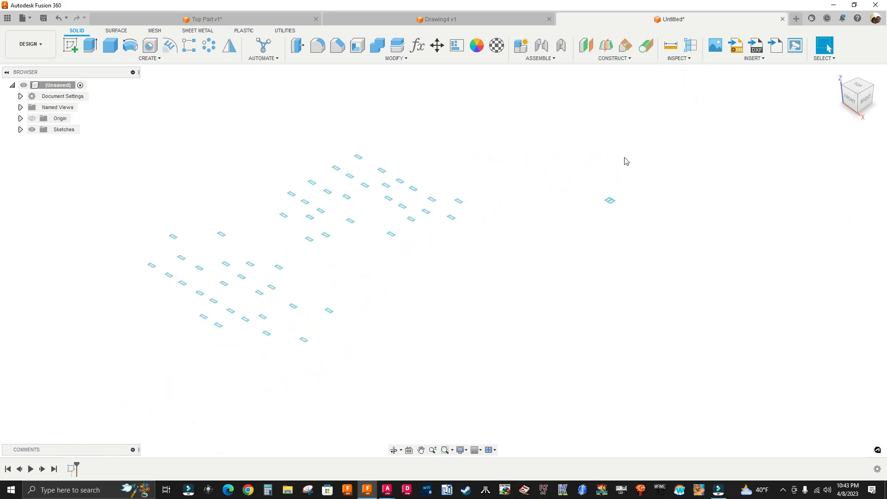
pyautogui.scroll(5, 615, 211)
pyautogui.scroll(-3, 619, 166)
pyautogui.scroll(-10, 662, 167)
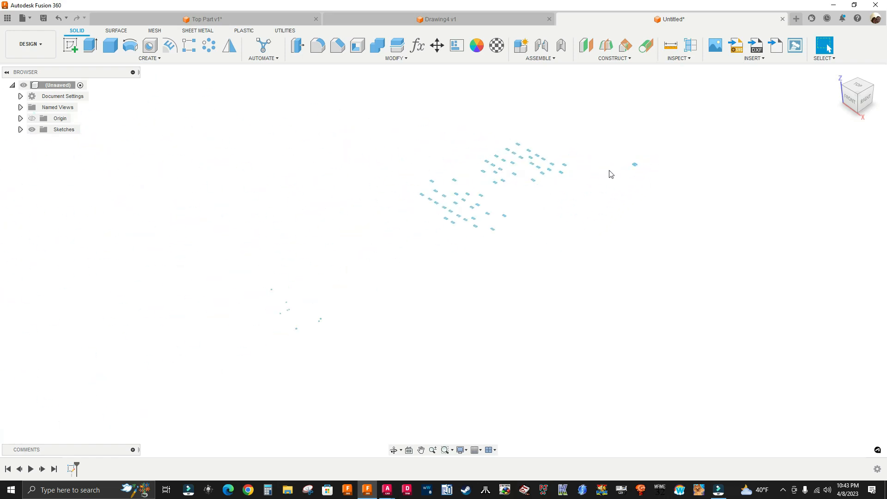
pyautogui.moveTo(485, 129); pyautogui.dragTo(595, 271)
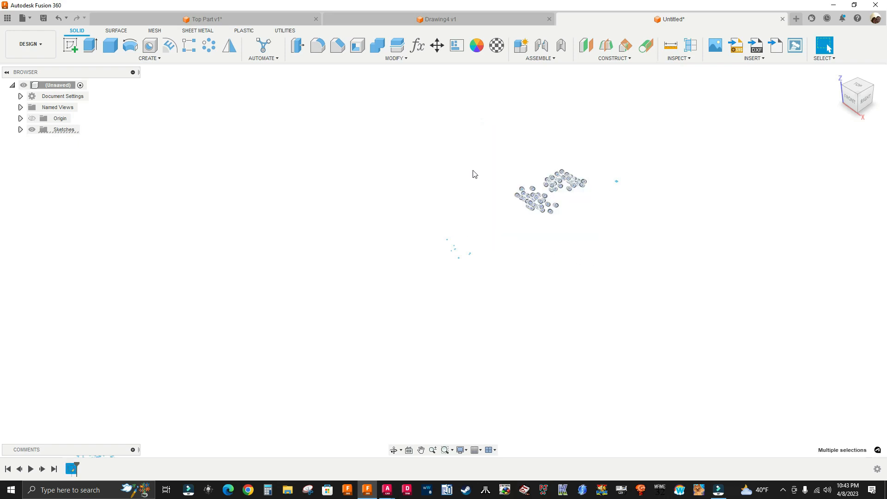
pyautogui.scroll(5, 594, 163)
pyautogui.scroll(5, 544, 219)
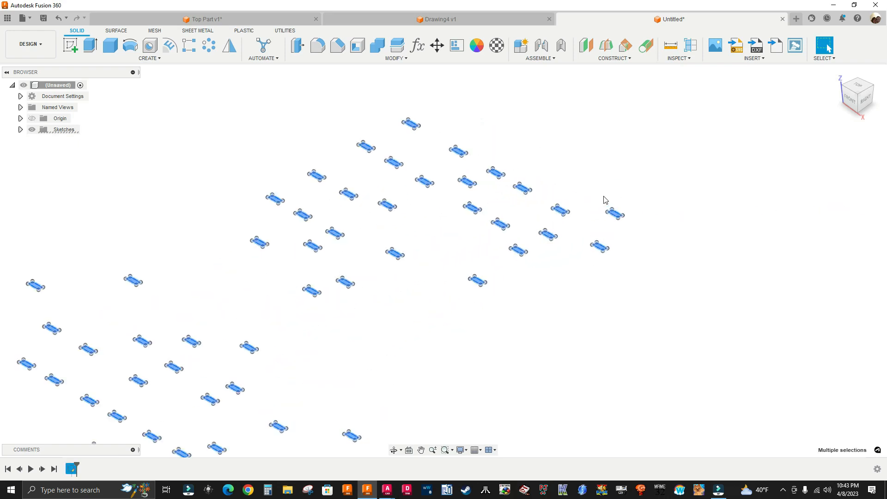
pyautogui.scroll(-5, 587, 185)
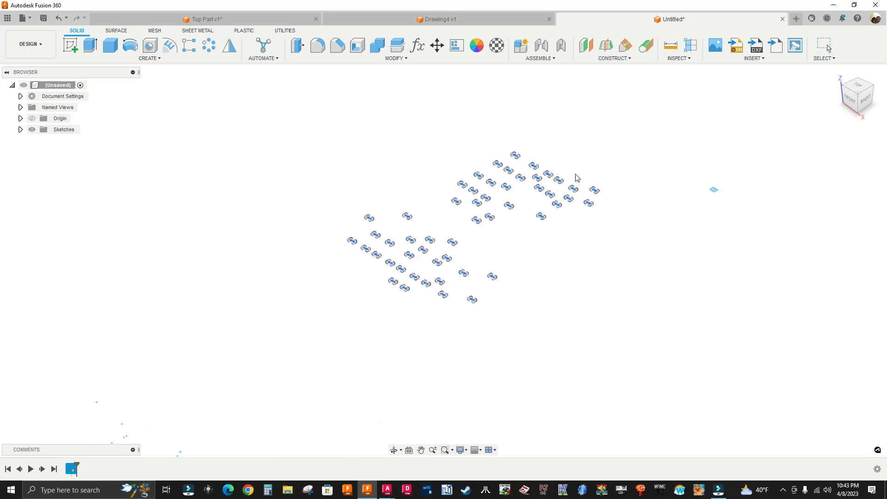
pyautogui.press('Delete')
# Delete the remaining stray geometry clusters from the imported sketch, keeping only the two-bay panel outline with its holes
pyautogui.scroll(1, 447, 272)
pyautogui.scroll(-3, 447, 272)
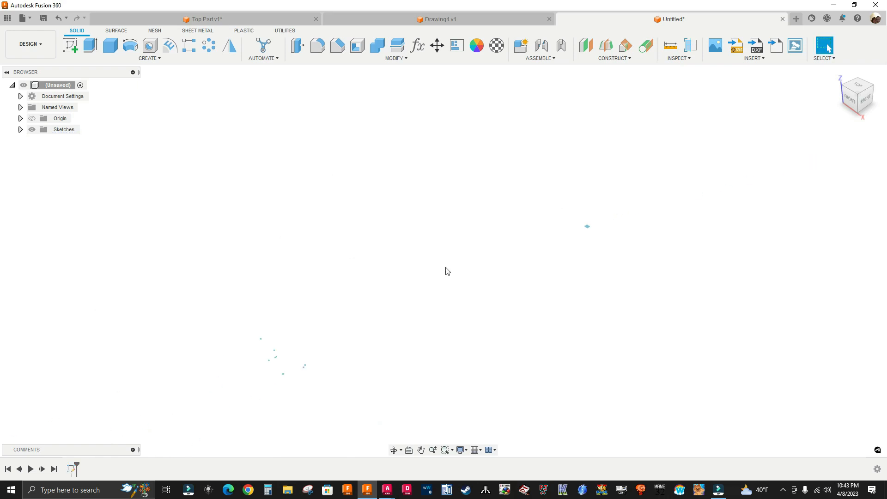
pyautogui.moveTo(267, 229); pyautogui.dragTo(411, 378)
pyautogui.press('Delete')
pyautogui.click(839, 74)
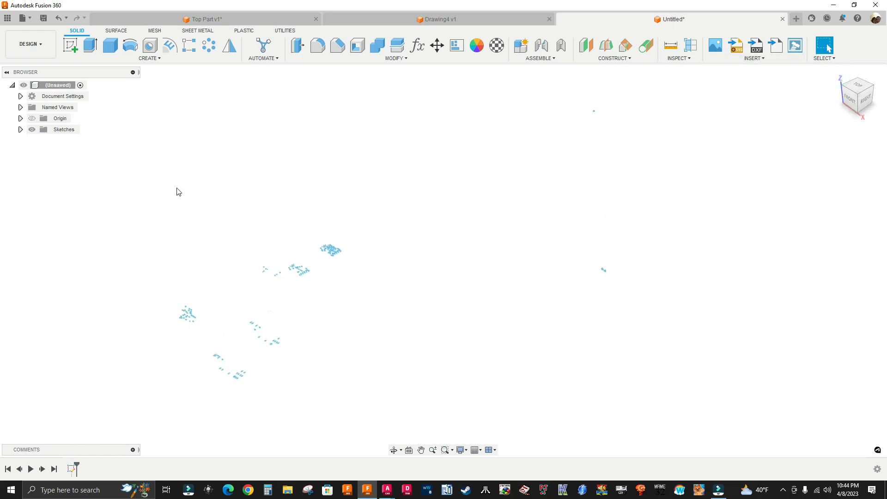
pyautogui.moveTo(114, 169)
pyautogui.mouseDown()
pyautogui.moveTo(172, 233)
pyautogui.moveTo(408, 416)
pyautogui.moveTo(661, 446)
pyautogui.moveTo(662, 434)
pyautogui.mouseUp()
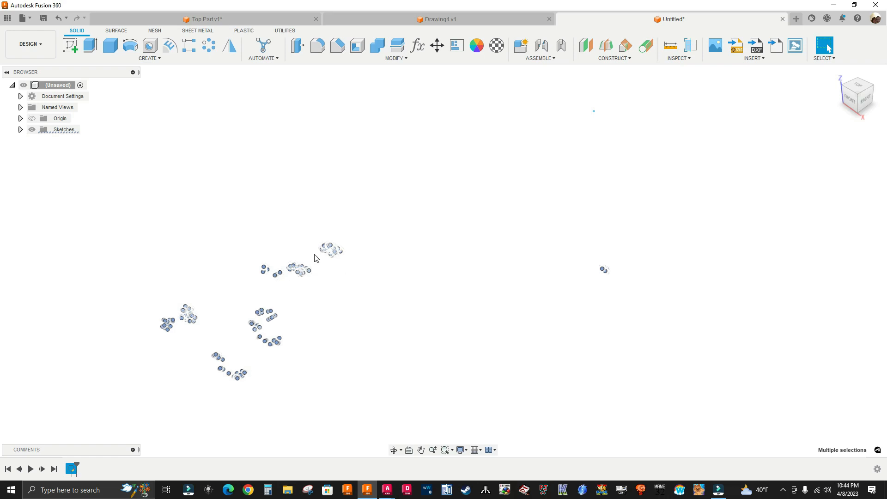
pyautogui.press('Delete')
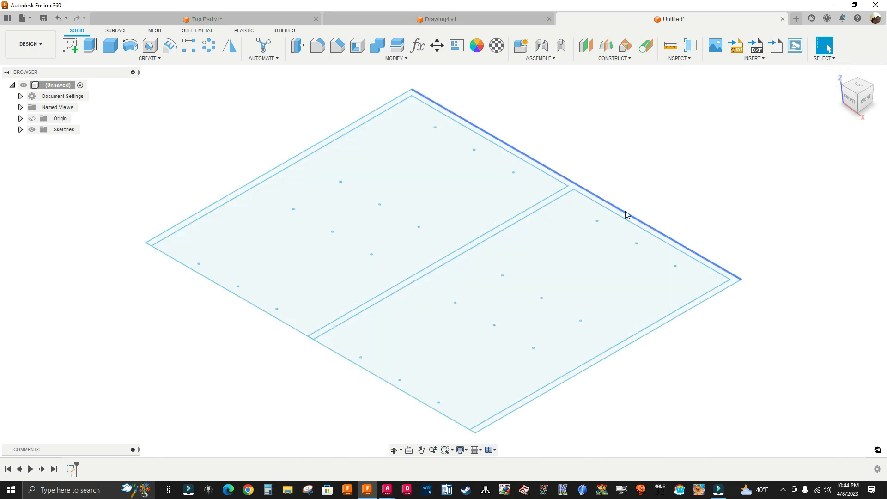
pyautogui.scroll(4, 737, 289)
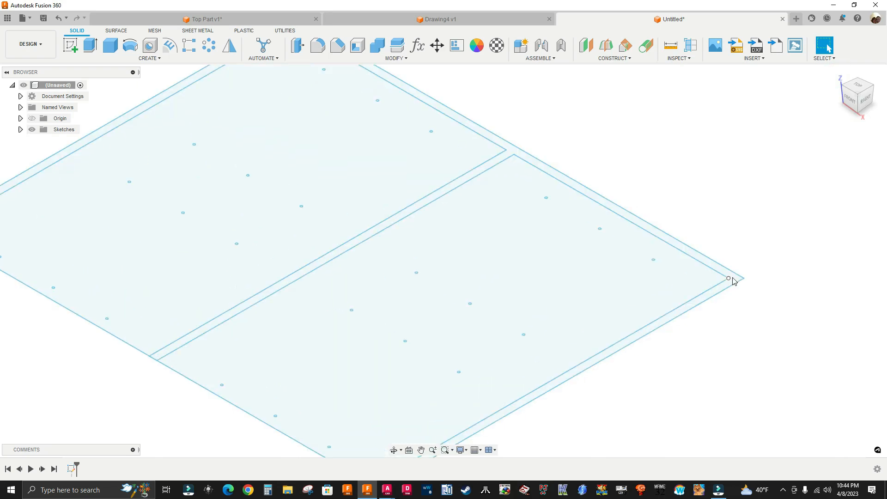
pyautogui.scroll(-8, 733, 266)
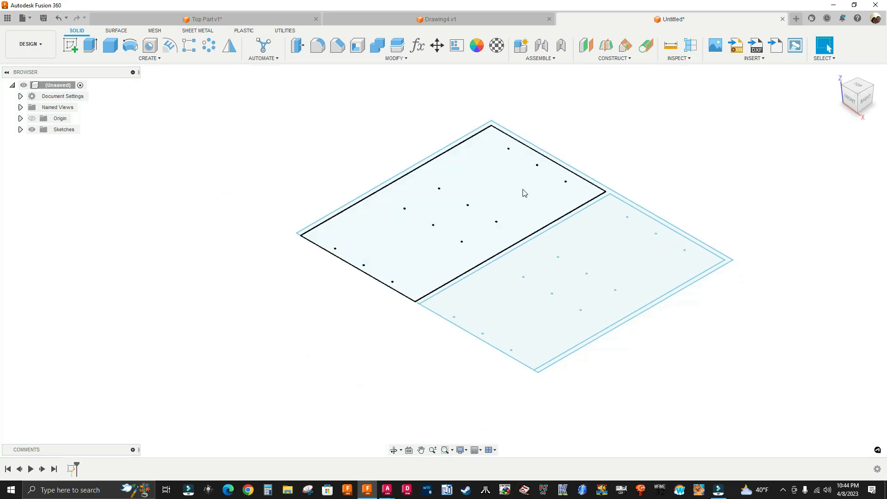
pyautogui.scroll(-1, 692, 184)
pyautogui.moveTo(693, 184); pyautogui.dragTo(578, 152, button='middle')
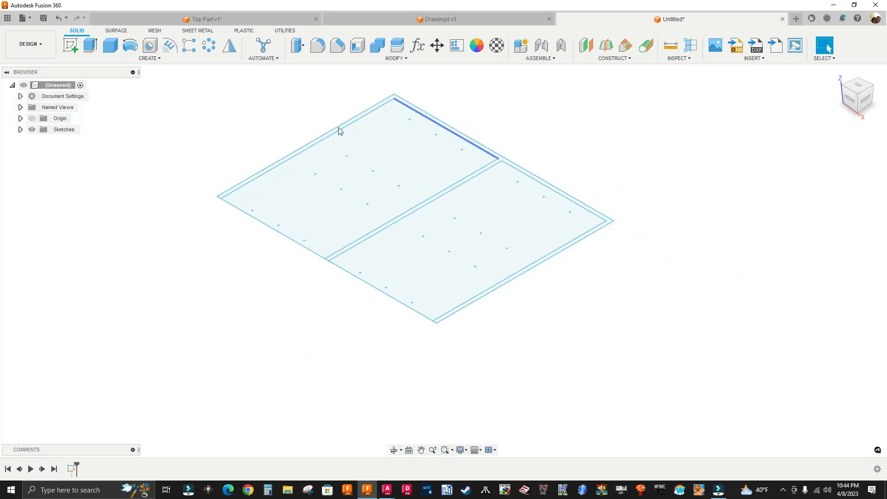
pyautogui.rightClick(54, 89)
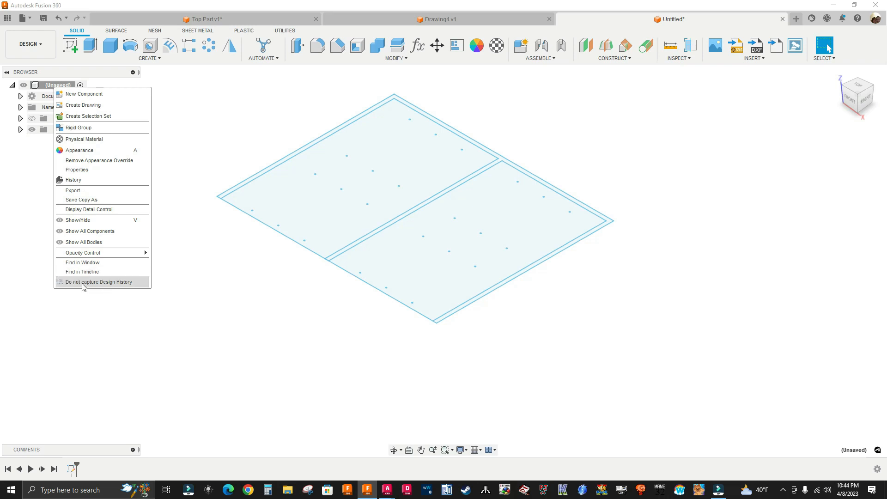
pyautogui.click(79, 400)
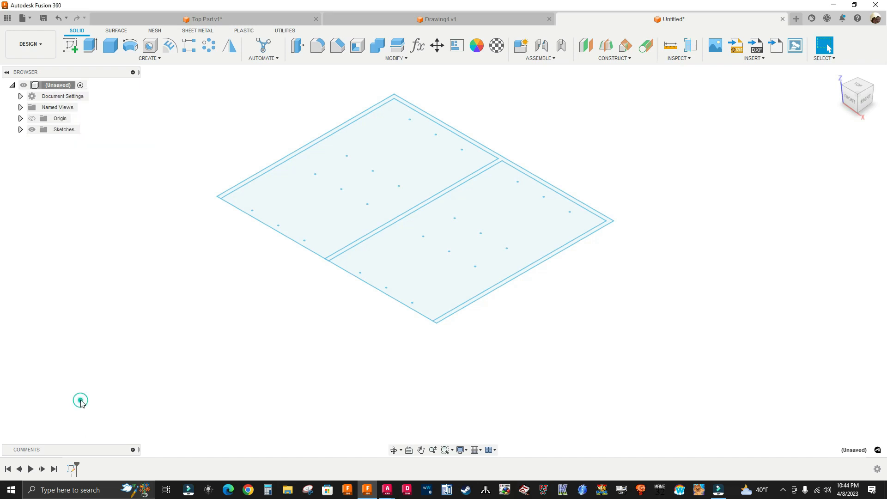
pyautogui.rightClick(60, 89)
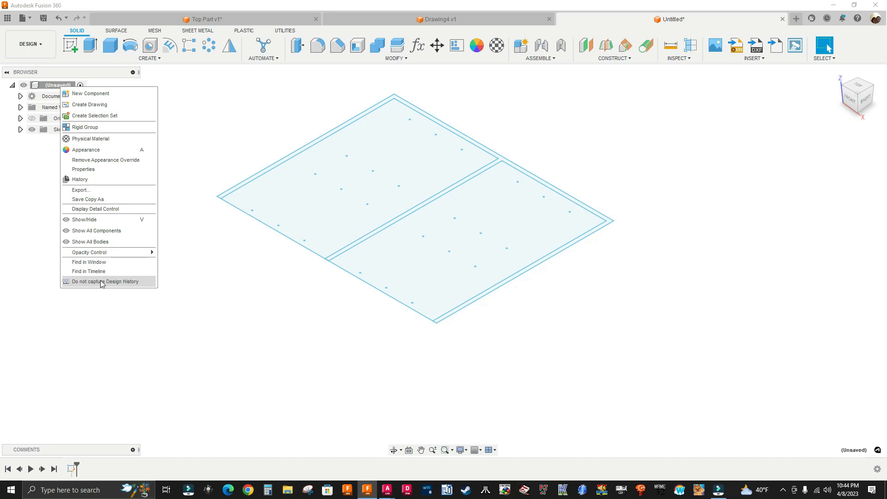
pyautogui.click(119, 391)
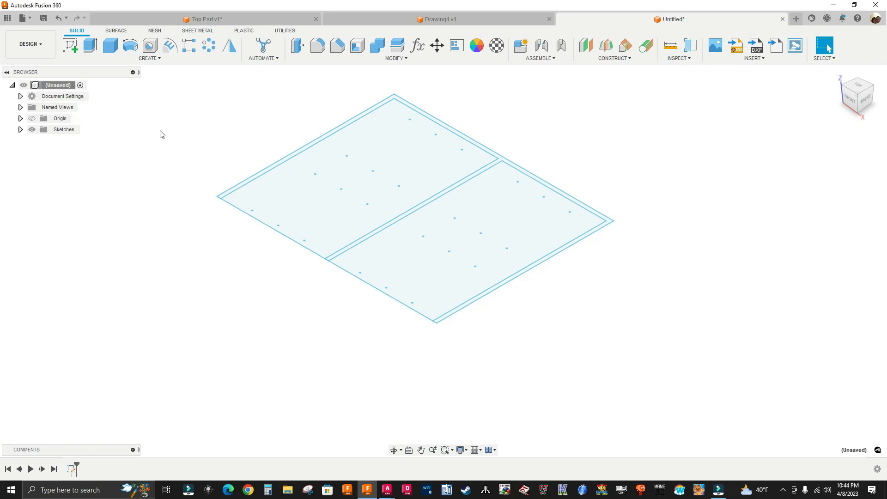
# Extrude the border strip and both bay profiles of the panel sketch together 0.75 in as a new component
pyautogui.moveTo(615, 220); pyautogui.dragTo(635, 279, button='middle')
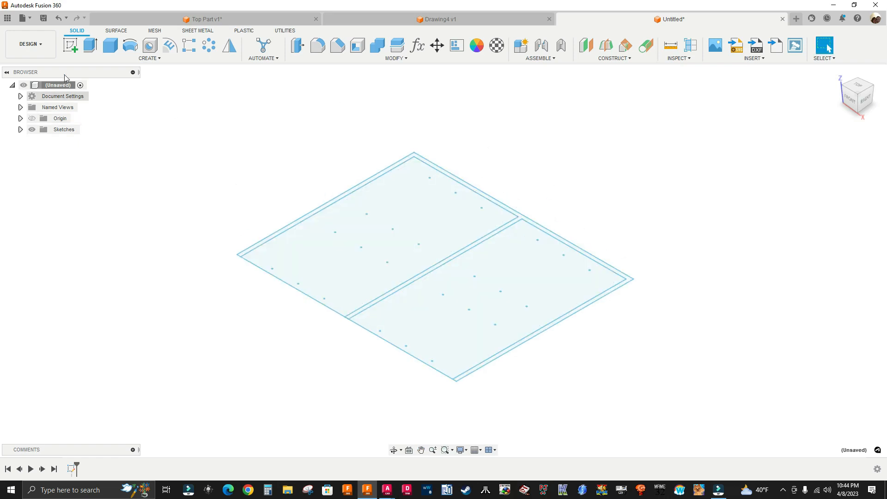
pyautogui.click(90, 45)
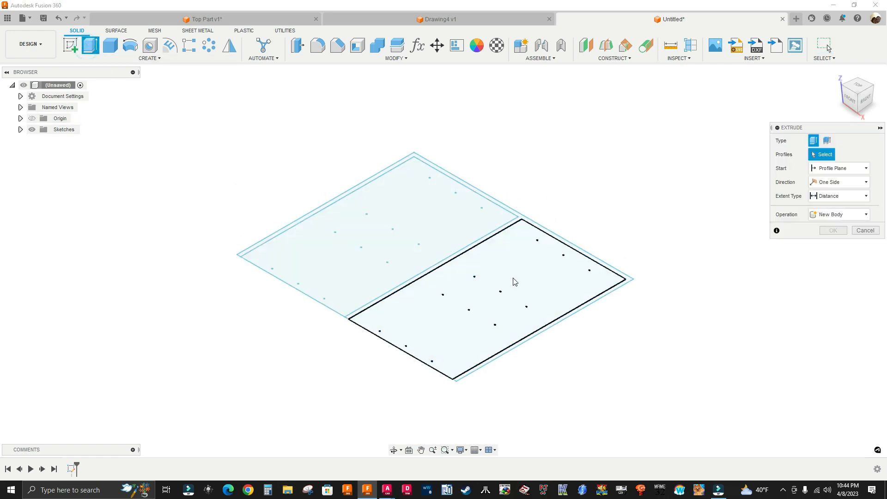
pyautogui.scroll(4, 612, 258)
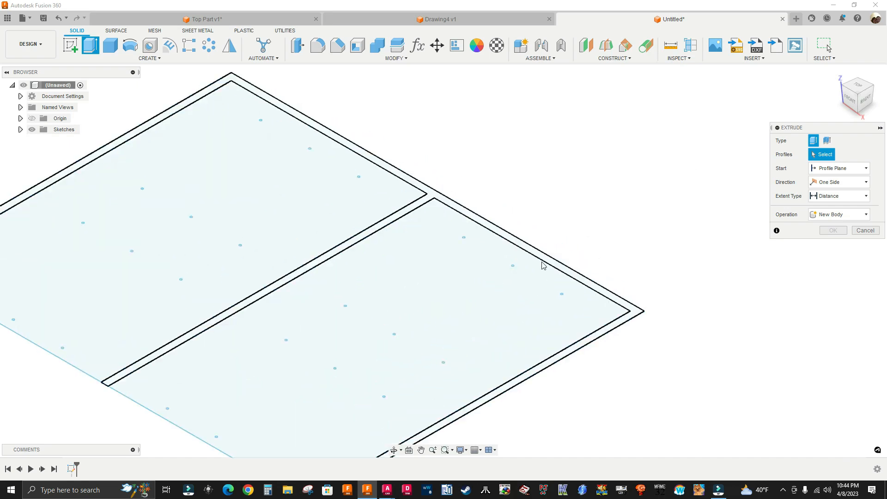
pyautogui.scroll(1, 550, 264)
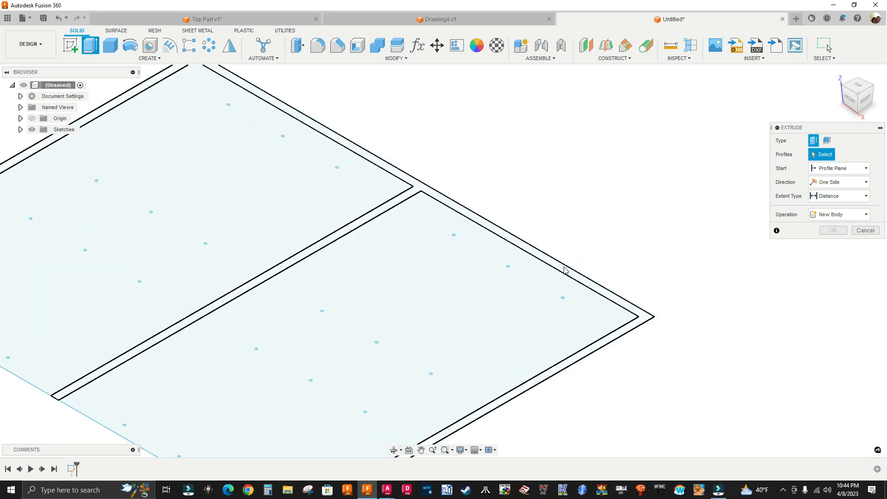
pyautogui.click(564, 268)
pyautogui.scroll(-3, 460, 262)
pyautogui.click(456, 267)
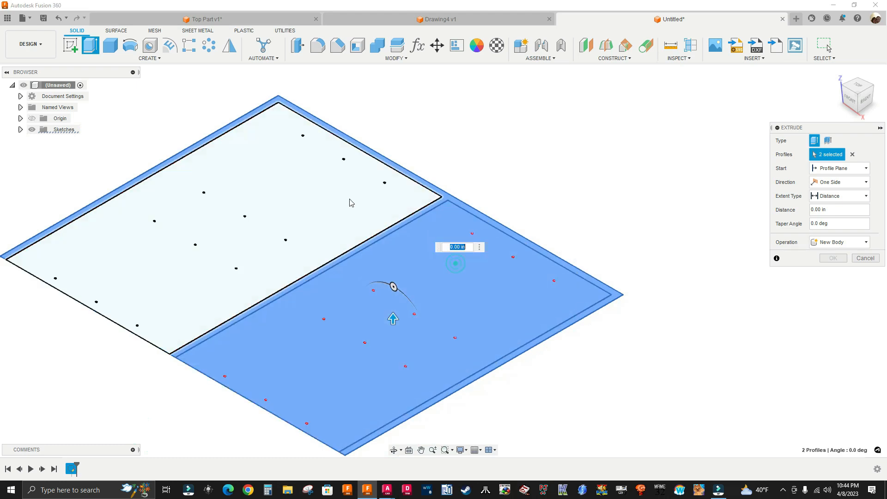
pyautogui.click(337, 193)
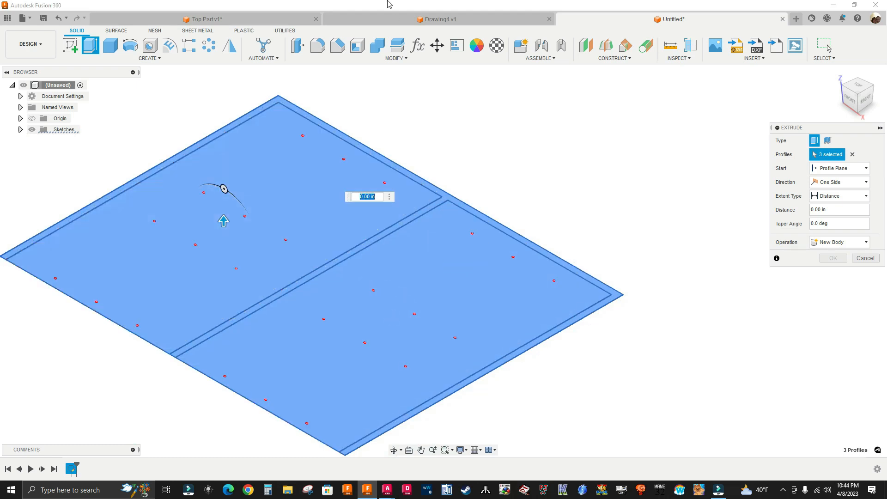
pyautogui.press('BackSpace')
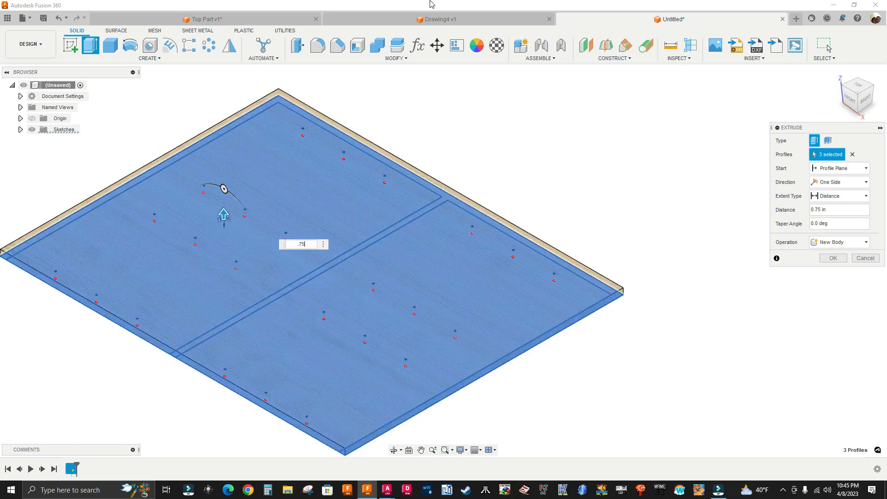
pyautogui.click(836, 245)
pyautogui.click(832, 291)
pyautogui.click(837, 258)
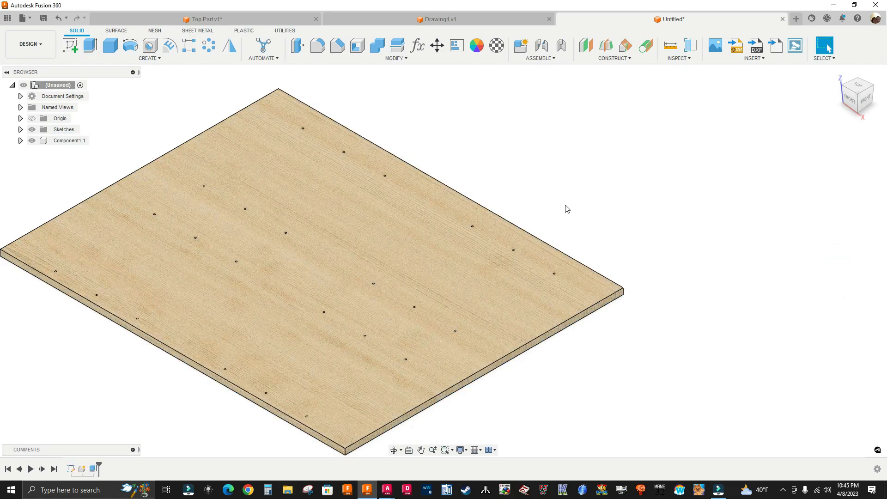
pyautogui.scroll(-2, 393, 227)
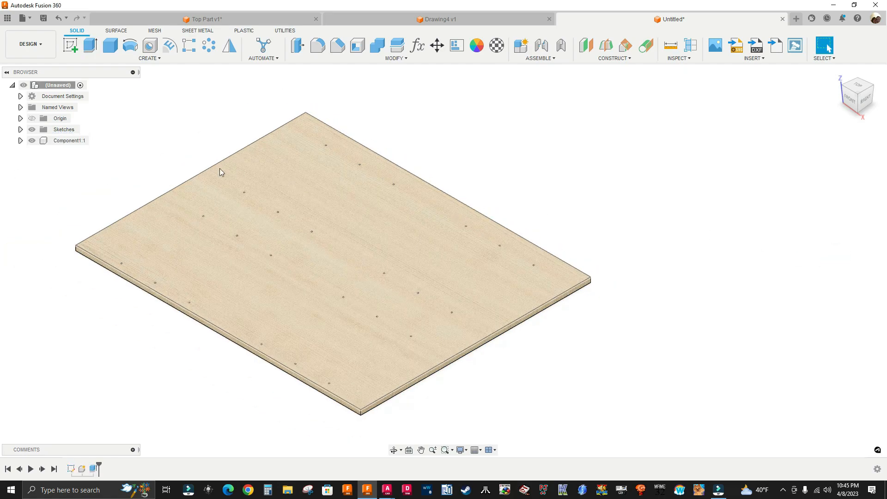
# Show the Top Part sketch and set up an extrusion of the border and divider strip on the underside at -0.125 in
pyautogui.rightClick(147, 154)
pyautogui.click(147, 126)
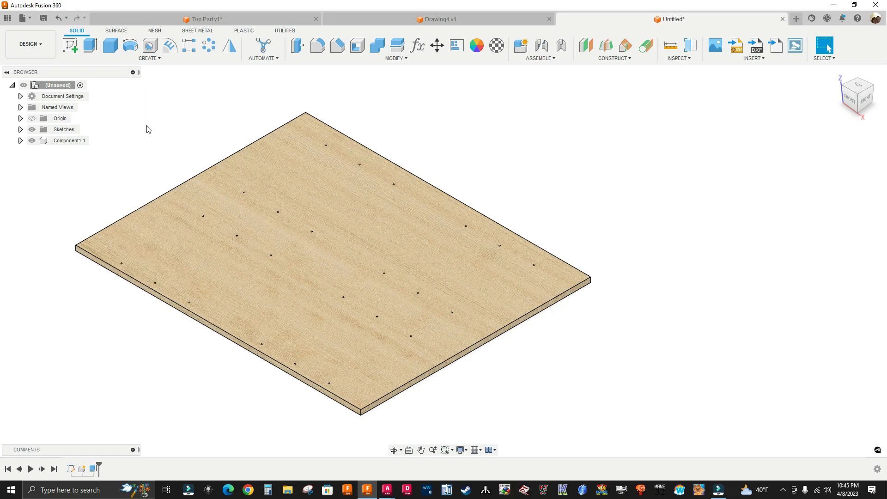
pyautogui.click(20, 130)
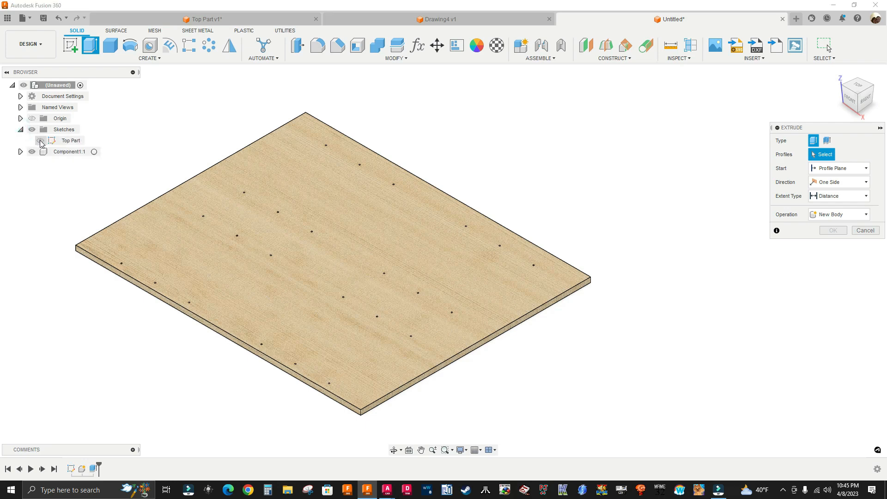
pyautogui.click(40, 141)
pyautogui.keyDown('shift'); pyautogui.moveTo(547, 373); pyautogui.dragTo(553, 293, button='middle'); pyautogui.keyUp('shift')
pyautogui.scroll(3, 561, 289)
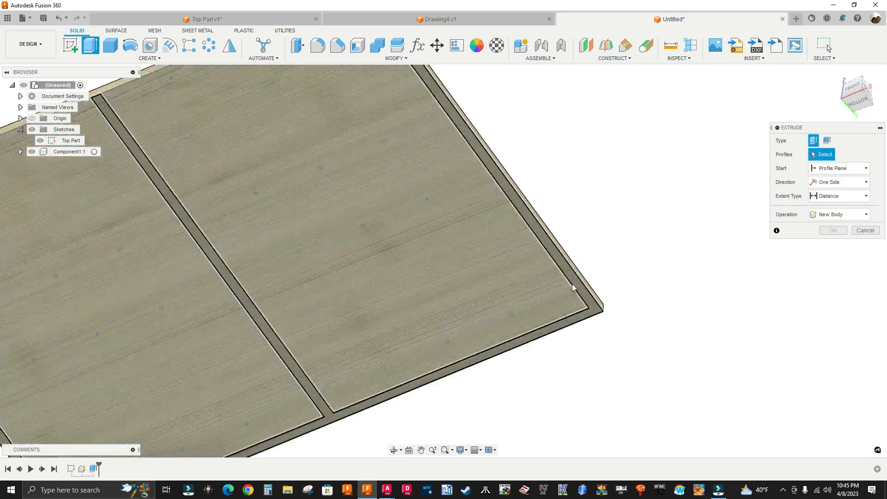
pyautogui.scroll(2, 584, 296)
pyautogui.click(598, 310)
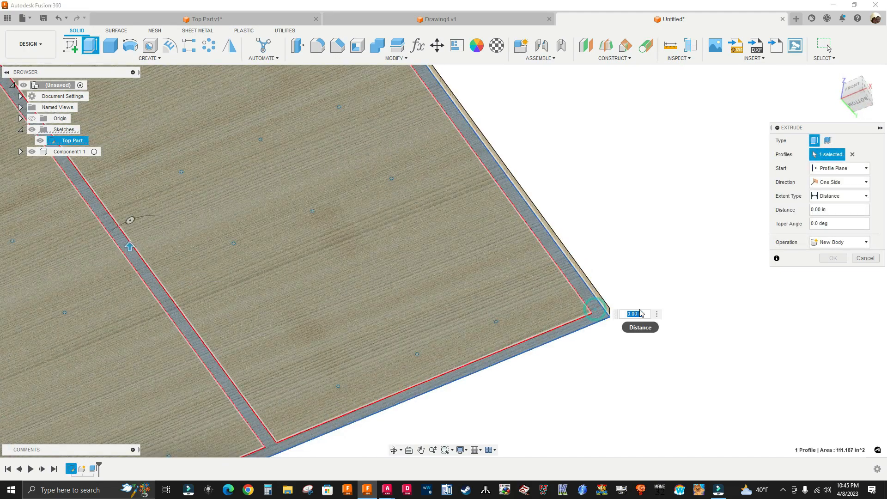
pyautogui.scroll(-3, 665, 292)
pyautogui.write('-.125')
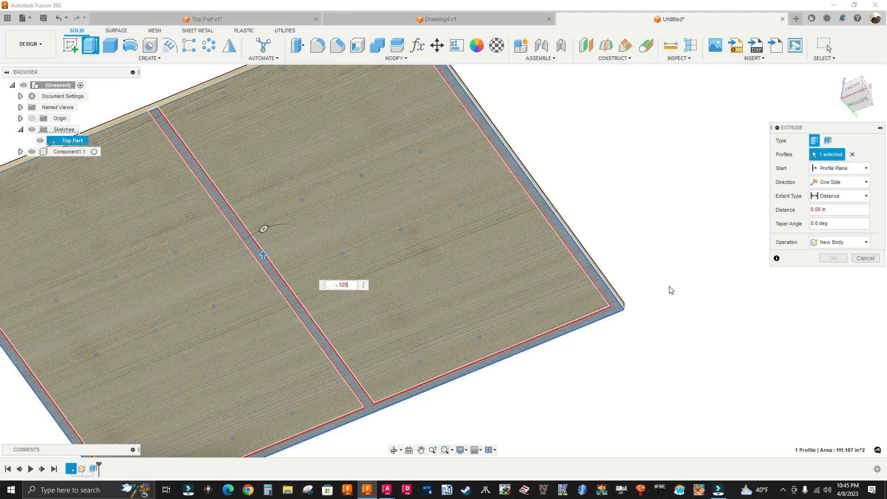
pyautogui.scroll(-1, 671, 289)
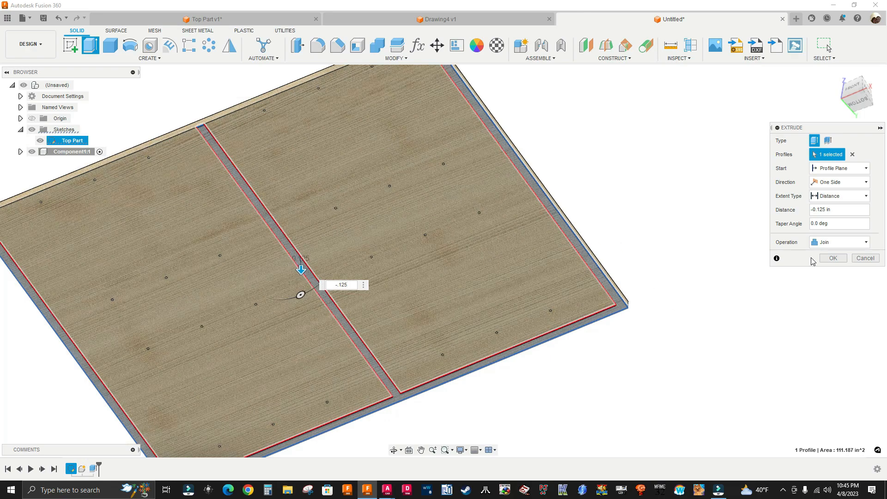
# Inspect the strip extrusion preview from below, then set its distance to 0.125 in as a cut and finish it
pyautogui.keyDown('shift'); pyautogui.moveTo(634, 333); pyautogui.dragTo(305, 253, button='middle'); pyautogui.keyUp('shift')
pyautogui.scroll(5, 305, 253)
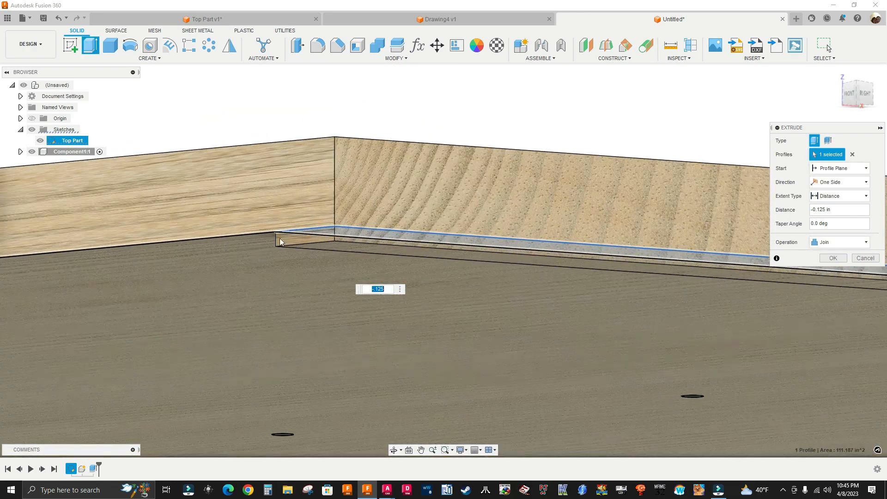
pyautogui.keyDown('shift'); pyautogui.moveTo(291, 248); pyautogui.dragTo(506, 149, button='middle'); pyautogui.keyUp('shift')
pyautogui.scroll(-2, 505, 150)
pyautogui.keyDown('shift'); pyautogui.moveTo(512, 268); pyautogui.dragTo(524, 252, button='middle'); pyautogui.keyUp('shift')
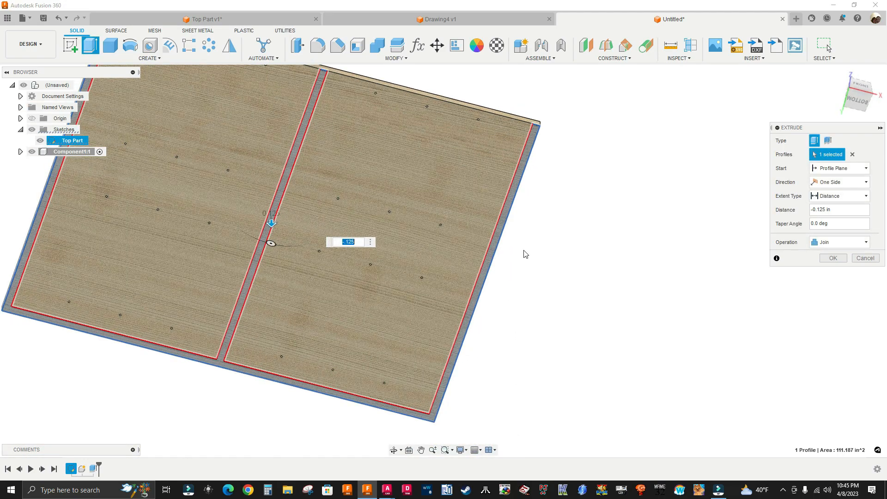
pyautogui.write('.1')
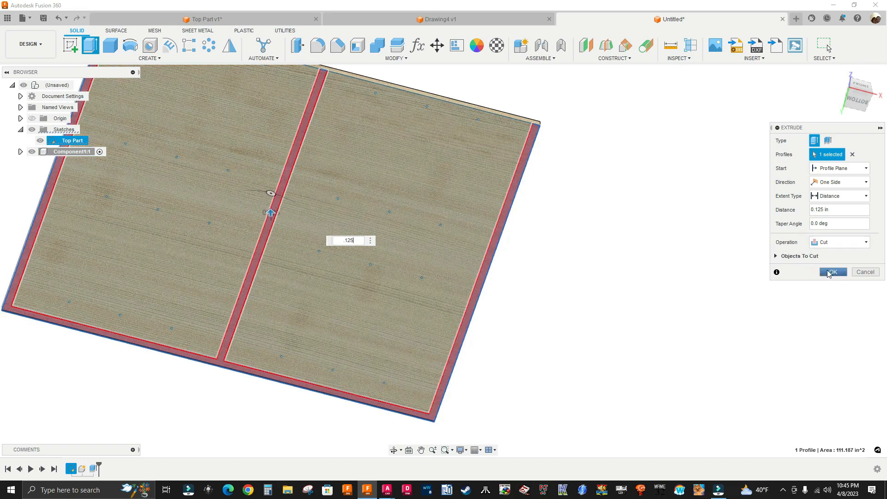
pyautogui.click(833, 272)
# Hide the Top Part sketch, examine the cut strip on the panel's underside and return to the home view
pyautogui.keyDown('shift'); pyautogui.moveTo(420, 353); pyautogui.dragTo(505, 248, button='middle'); pyautogui.keyUp('shift')
pyautogui.click(40, 145)
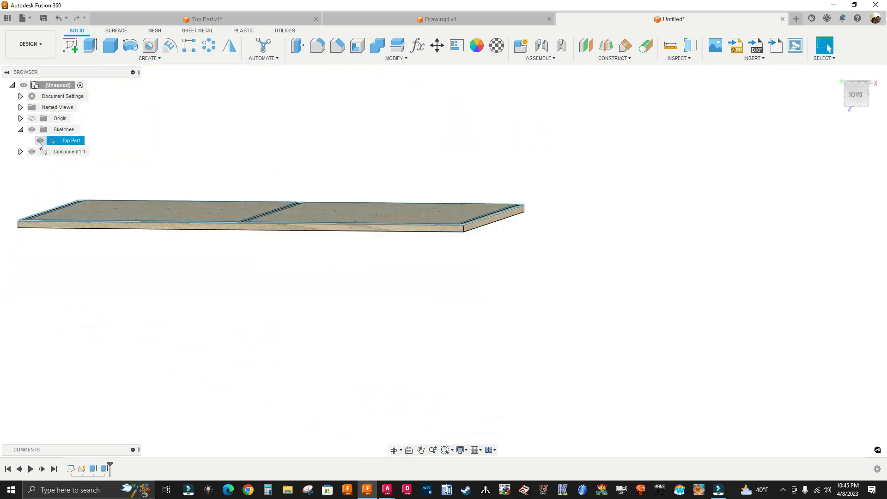
pyautogui.click(40, 142)
pyautogui.moveTo(420, 228)
pyautogui.keyDown('shift'); pyautogui.mouseDown(button='middle')
pyautogui.moveTo(510, 234)
pyautogui.moveTo(554, 257)
pyautogui.mouseUp(button='middle'); pyautogui.keyUp('shift')
pyautogui.keyDown('shift'); pyautogui.moveTo(559, 222); pyautogui.dragTo(582, 188, button='middle'); pyautogui.keyUp('shift')
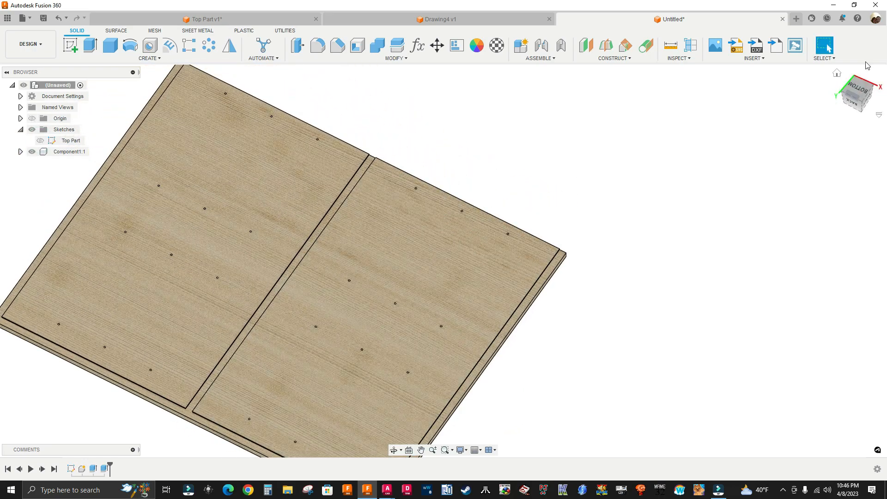
pyautogui.click(837, 73)
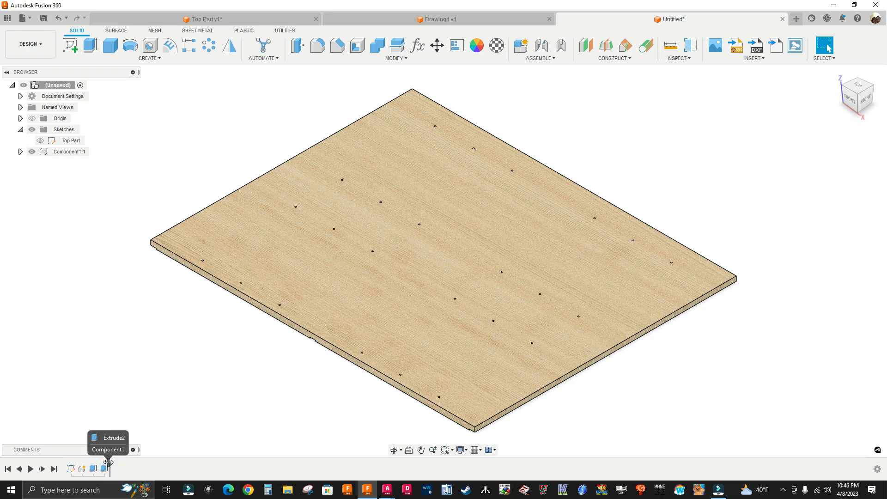
# Roll the history back to just after the imported sketch and delete all features that follow it
pyautogui.moveTo(110, 466); pyautogui.dragTo(76, 462)
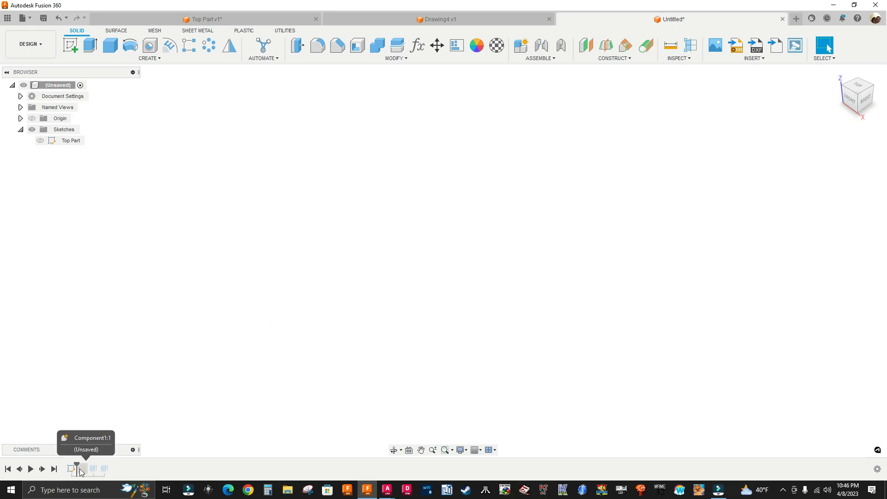
pyautogui.rightClick(82, 469)
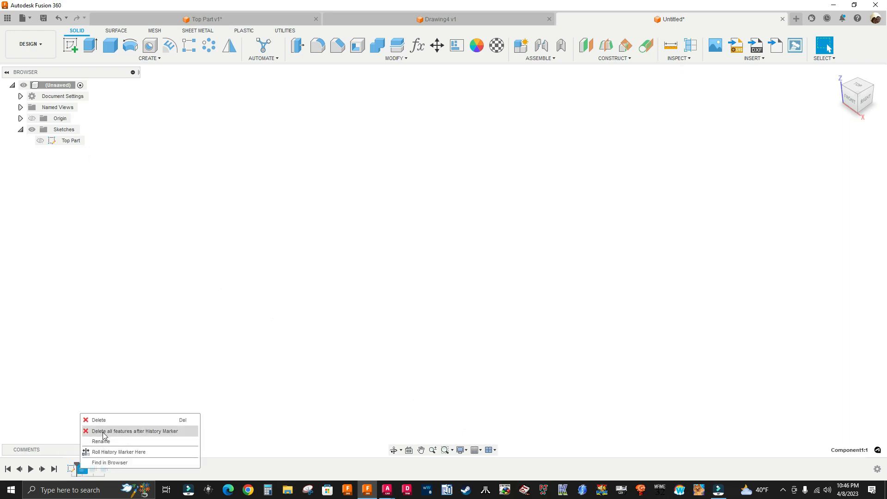
pyautogui.click(138, 432)
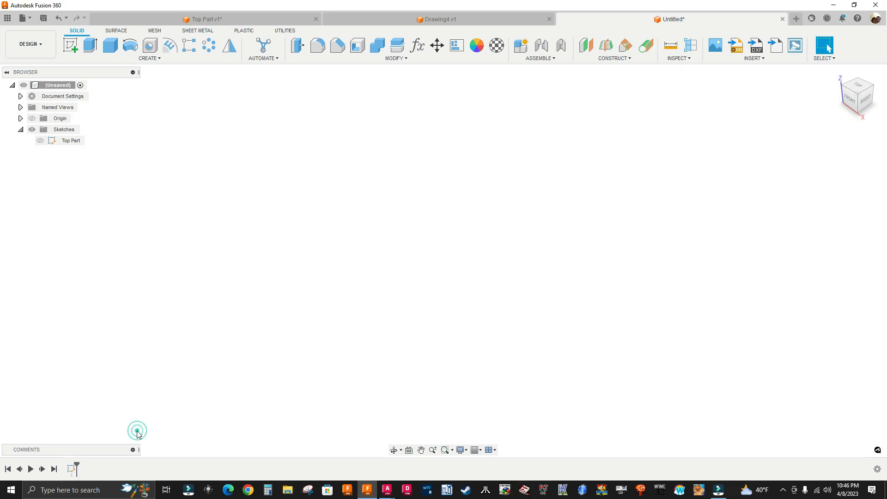
# Show the Top Part sketch and extrude the border strip and both bay profiles -0.75 in as a new component
pyautogui.click(89, 45)
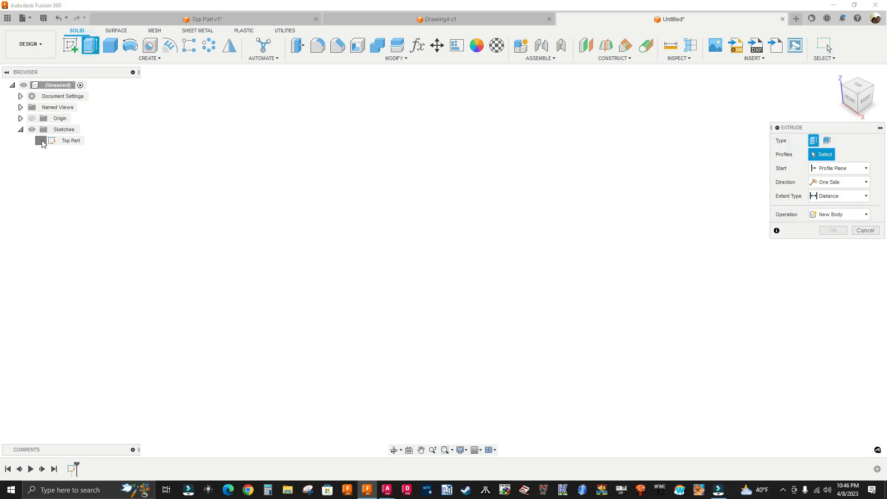
pyautogui.click(41, 141)
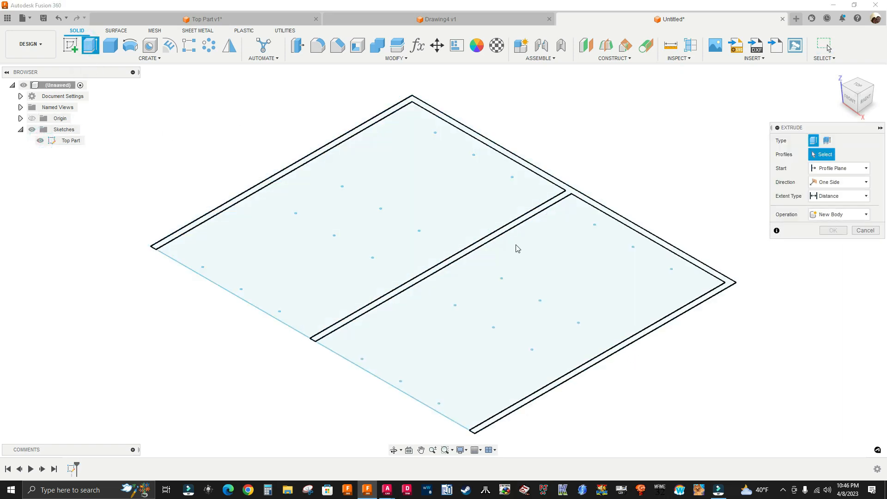
pyautogui.click(565, 262)
pyautogui.click(479, 200)
pyautogui.scroll(3, 605, 188)
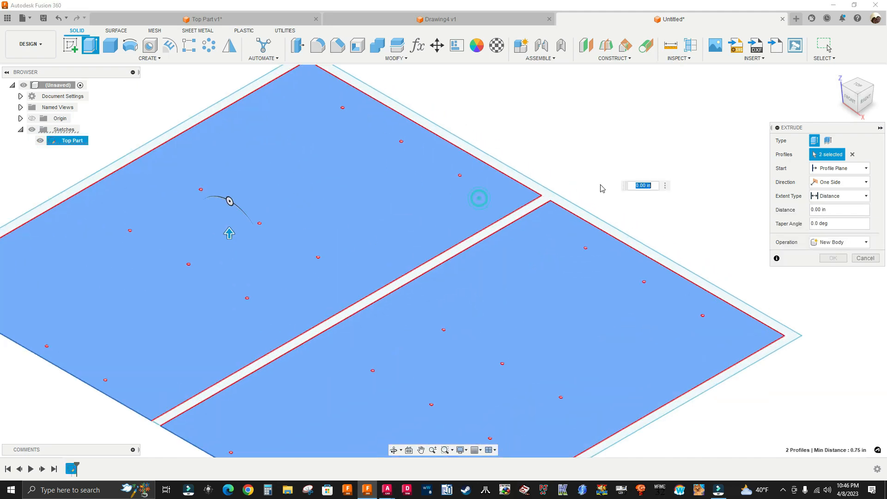
pyautogui.click(585, 222)
pyautogui.scroll(-4, 536, 204)
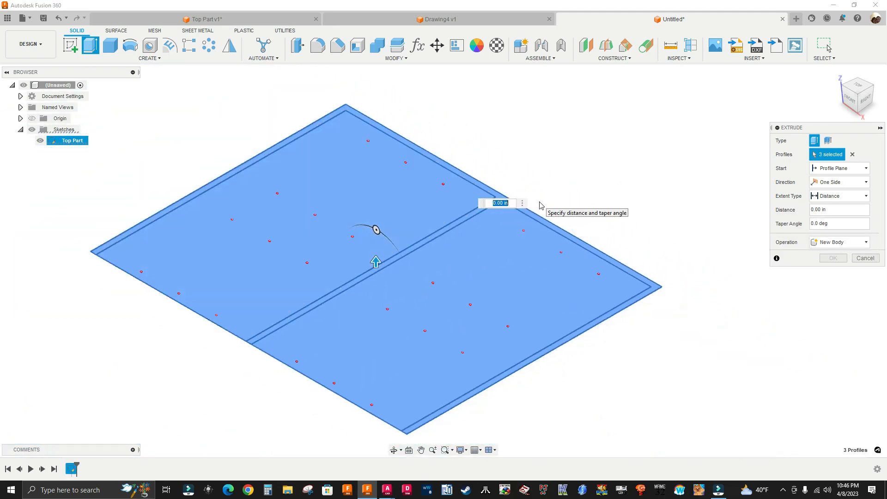
pyautogui.write('-.75')
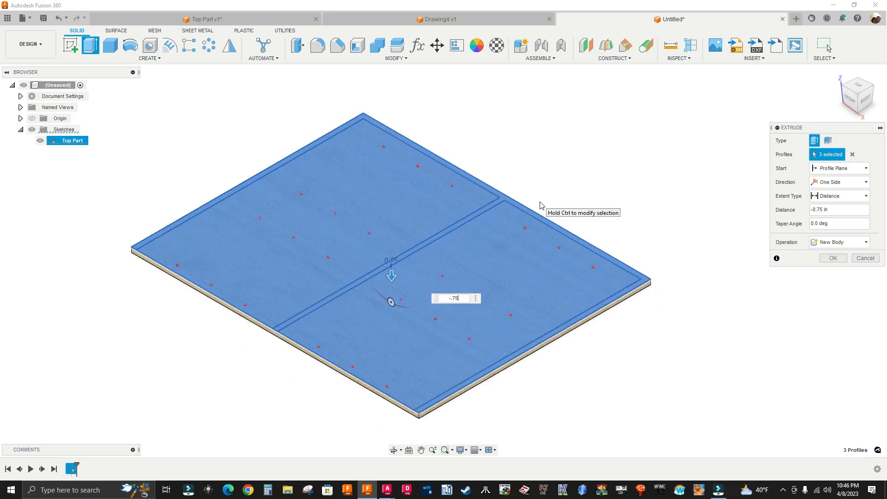
pyautogui.click(832, 242)
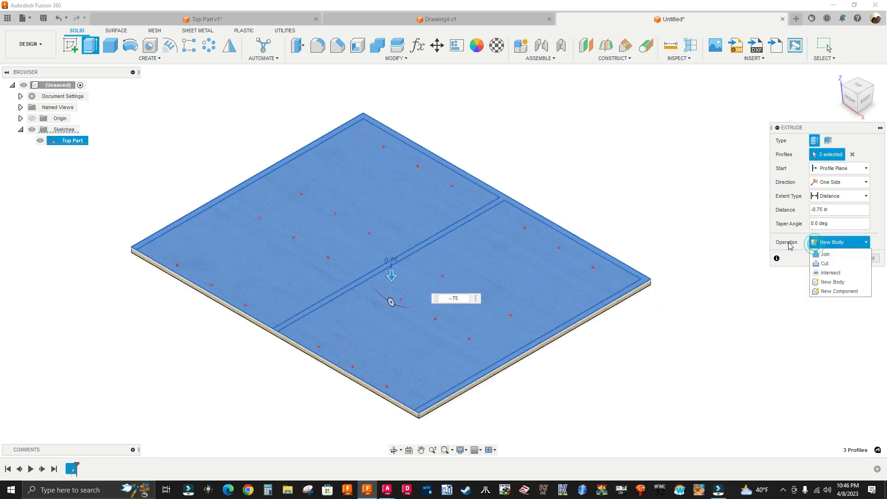
pyautogui.click(832, 291)
pyautogui.click(833, 258)
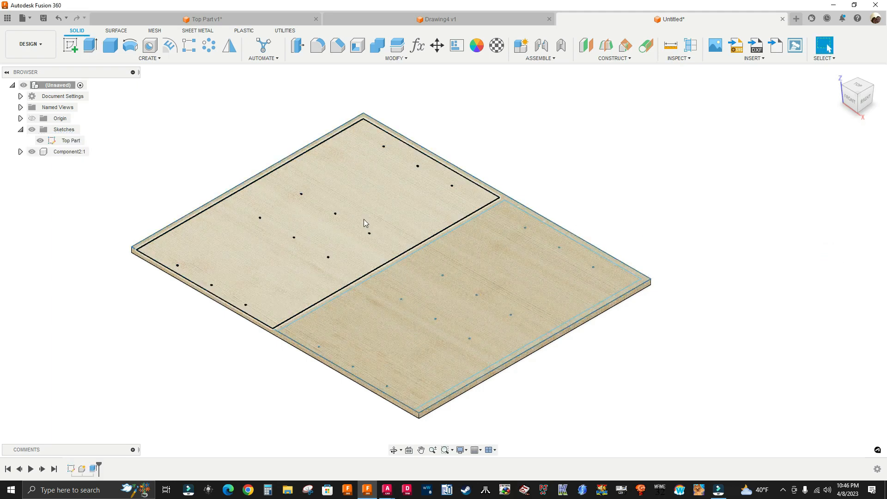
# Extrude the border strip profile -0.125 in as a cut into the panel
pyautogui.rightClick(208, 141)
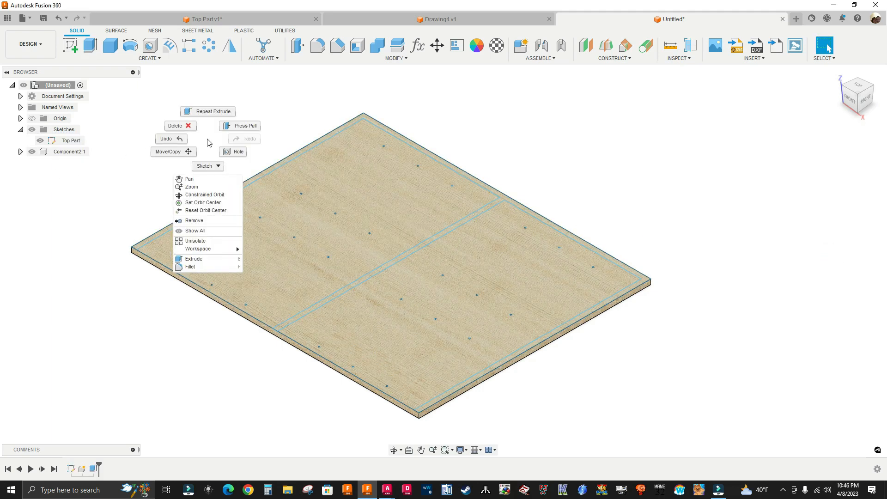
pyautogui.click(210, 111)
pyautogui.scroll(5, 614, 273)
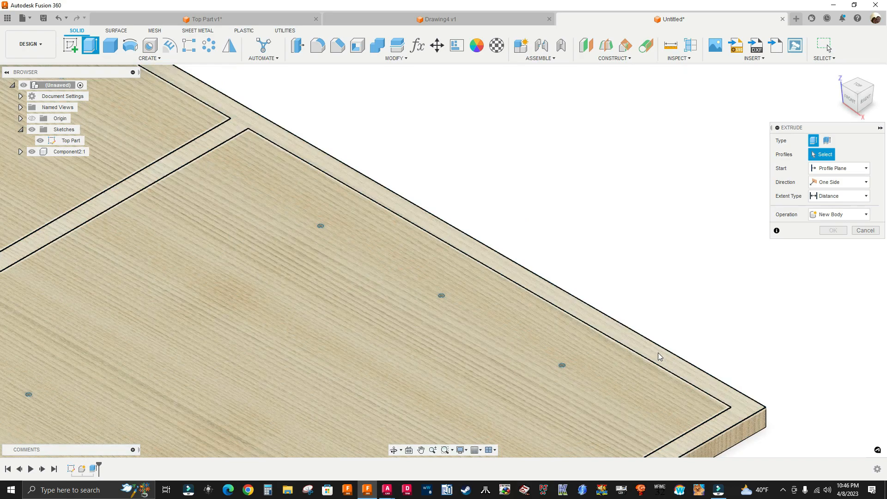
pyautogui.click(658, 347)
pyautogui.scroll(-5, 586, 234)
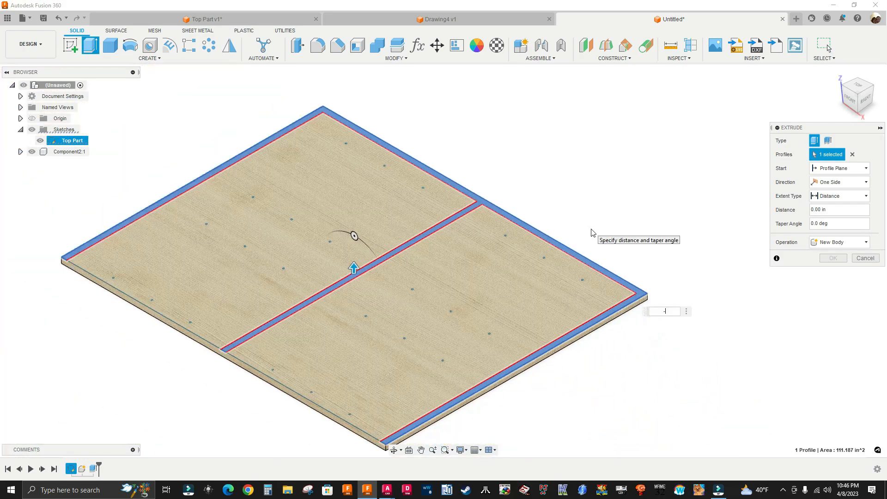
pyautogui.write('-.125')
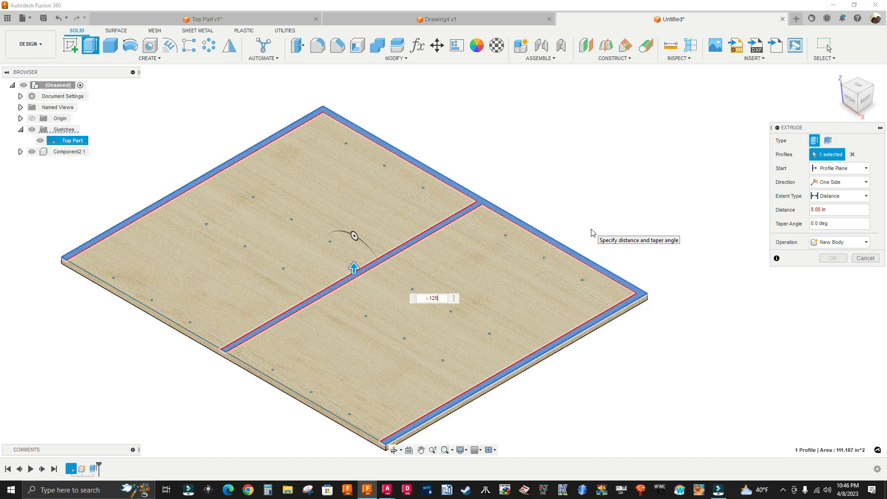
pyautogui.scroll(4, 652, 308)
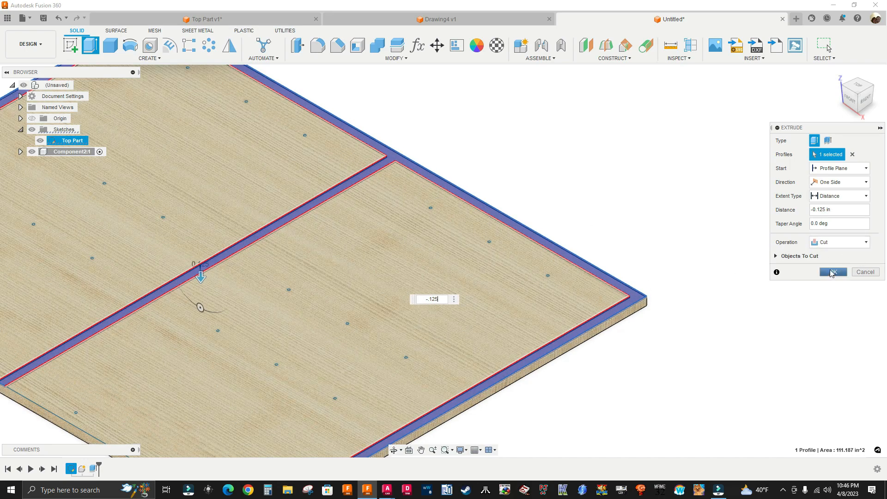
pyautogui.click(833, 272)
# Hide the Top Part sketch and examine the recessed strip on the panel's upper face
pyautogui.scroll(-3, 254, 191)
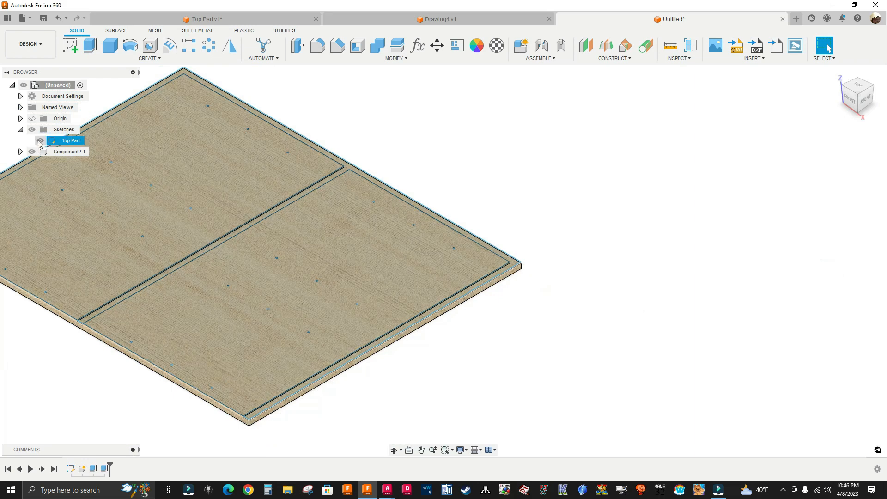
pyautogui.click(45, 141)
pyautogui.click(41, 142)
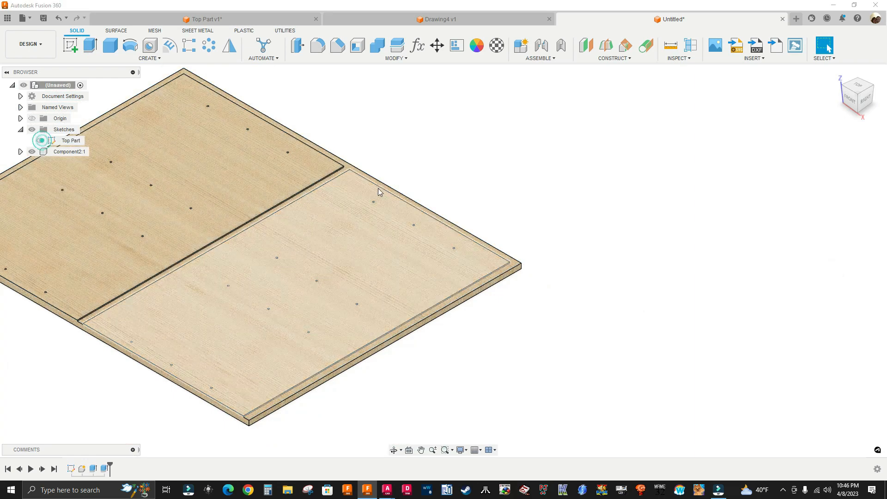
pyautogui.moveTo(506, 203); pyautogui.dragTo(615, 219, button='middle')
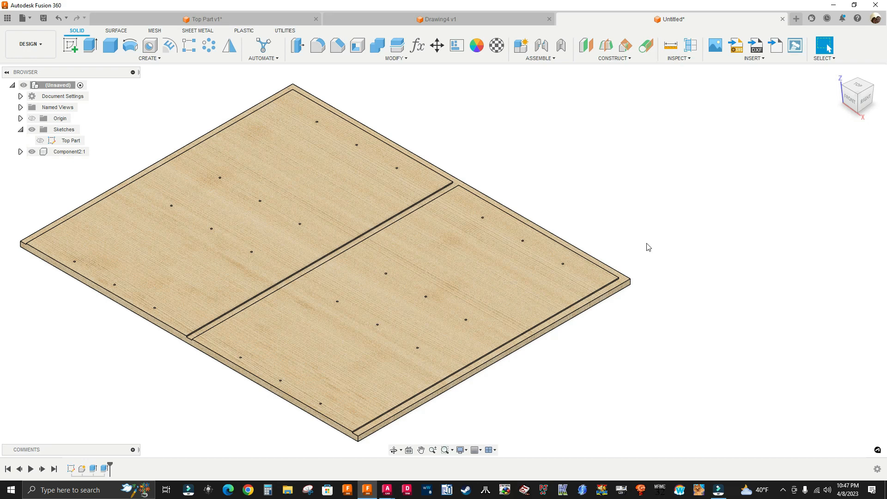
pyautogui.scroll(-2, 573, 270)
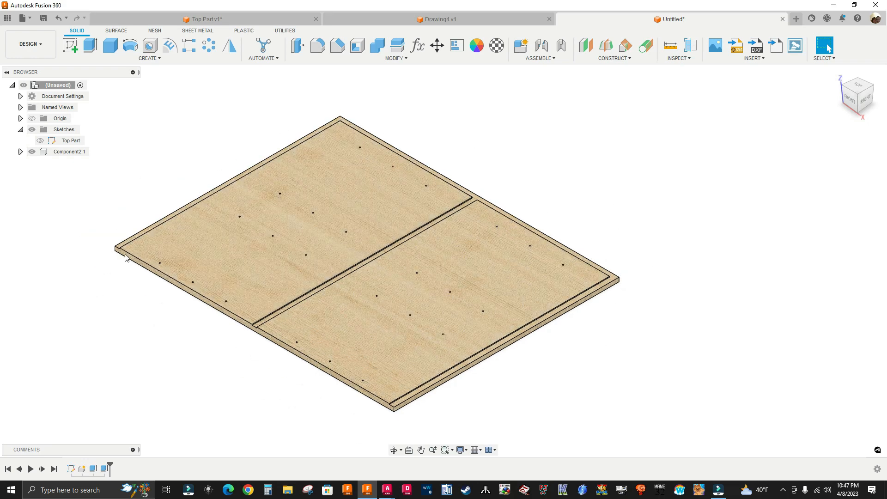
pyautogui.scroll(-3, 548, 316)
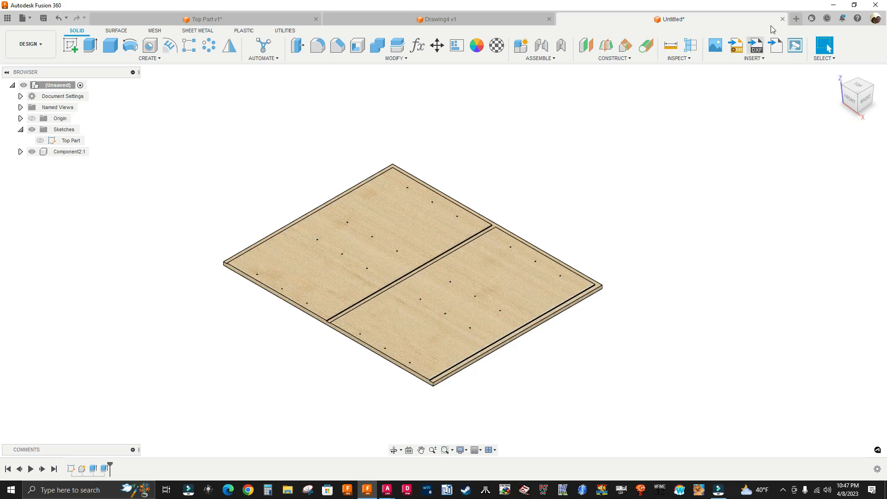
# Create a new empty design and switch to Drawing4.dwg in AutoCAD
pyautogui.click(797, 19)
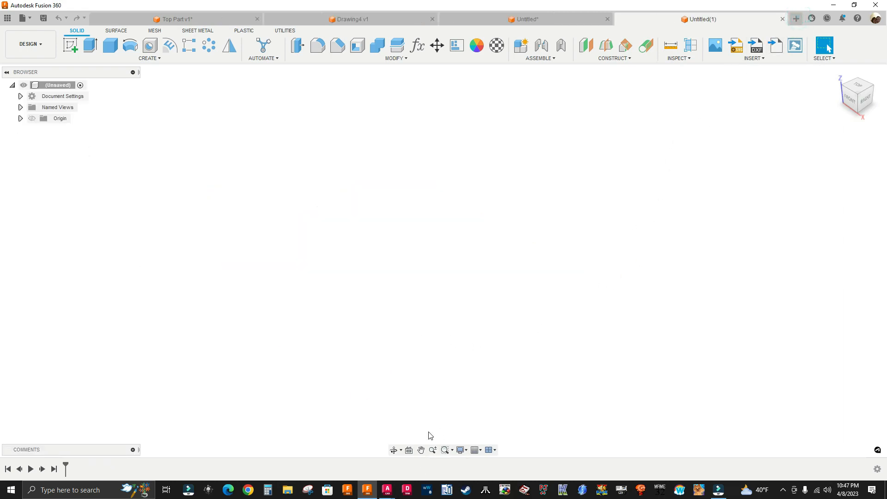
pyautogui.moveTo(389, 493)
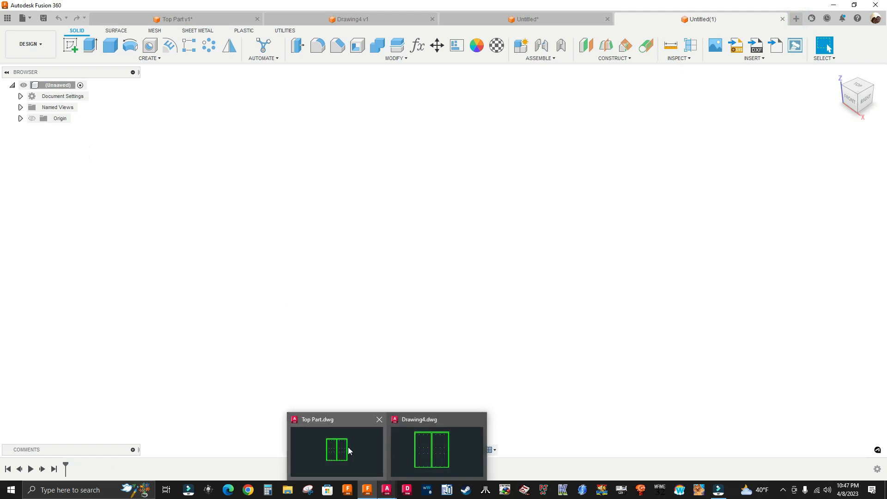
pyautogui.click(440, 449)
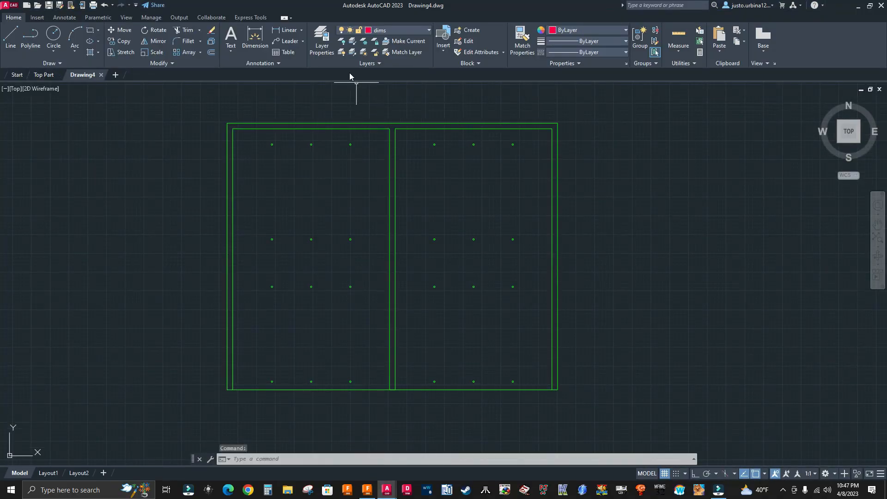
# Review the layers of Drawing4 without changing the current layer
pyautogui.moveTo(685, 211); pyautogui.dragTo(692, 243, button='middle')
pyautogui.click(426, 30)
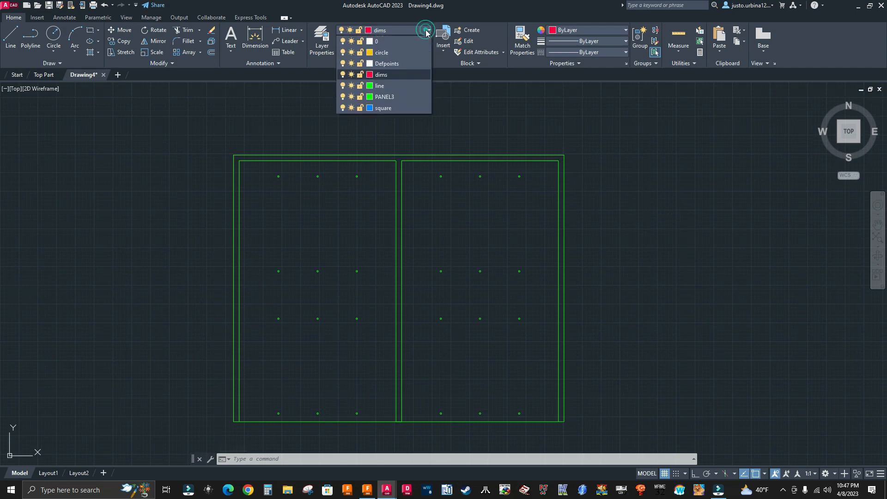
pyautogui.click(466, 118)
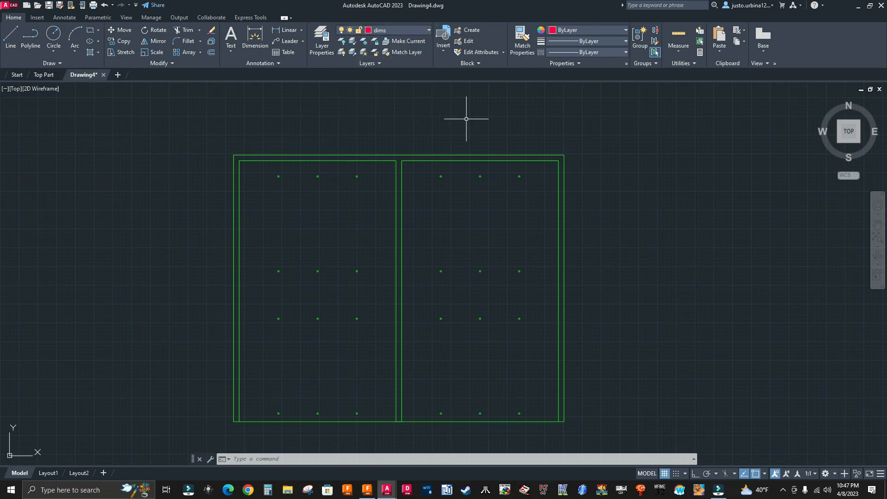
pyautogui.moveTo(657, 221); pyautogui.dragTo(654, 211, button='middle')
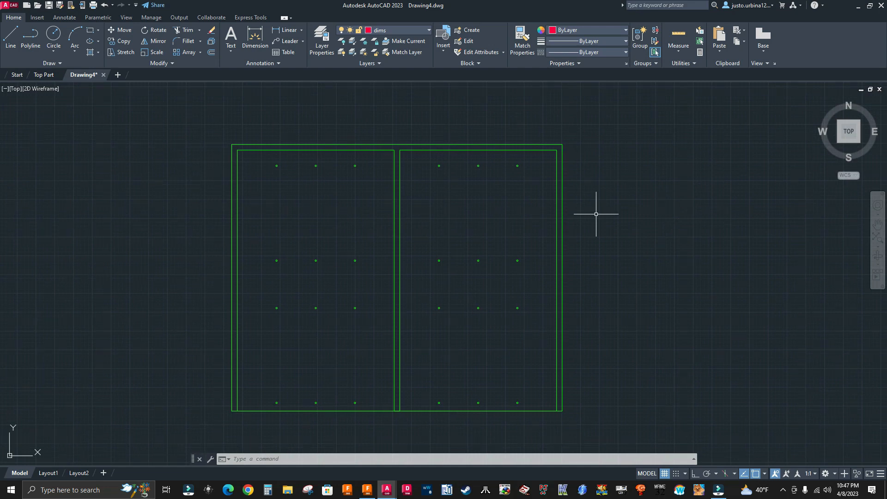
# Export the drawing with DXFOUT to the Desktop as Drawing5.dxf in AutoCAD 2018 DXF format
pyautogui.write('dxfout')
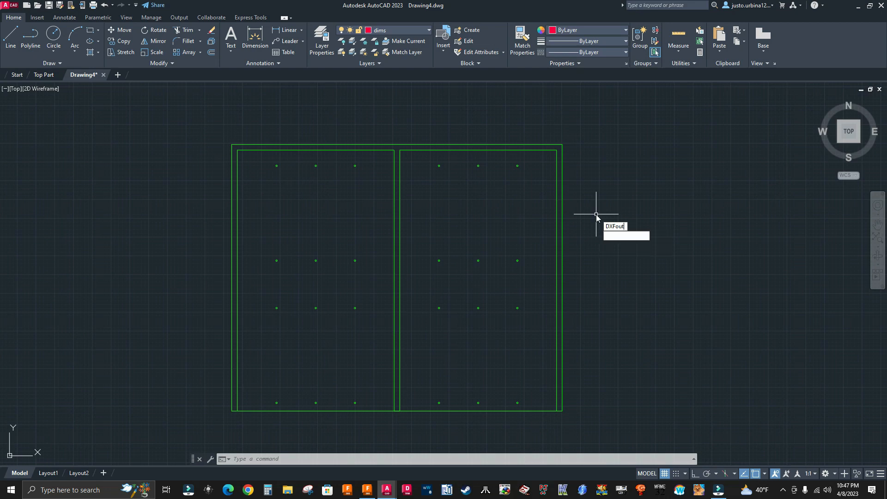
pyautogui.press('Return')
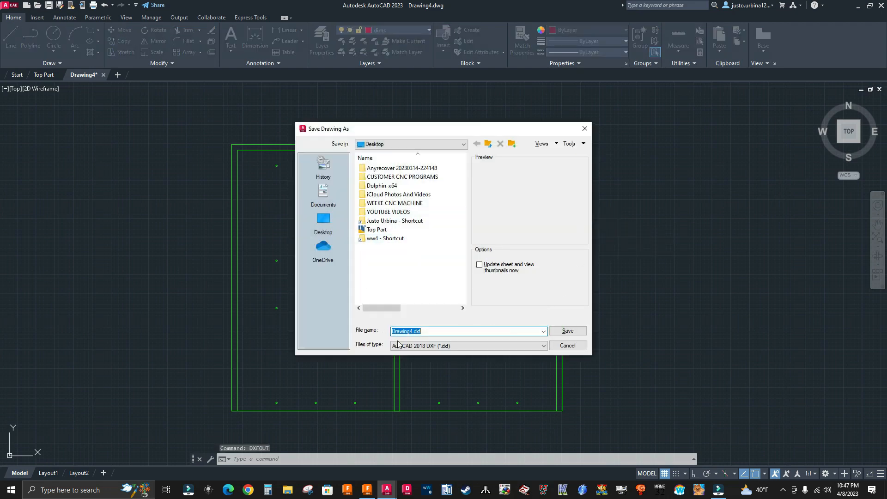
pyautogui.click(412, 332)
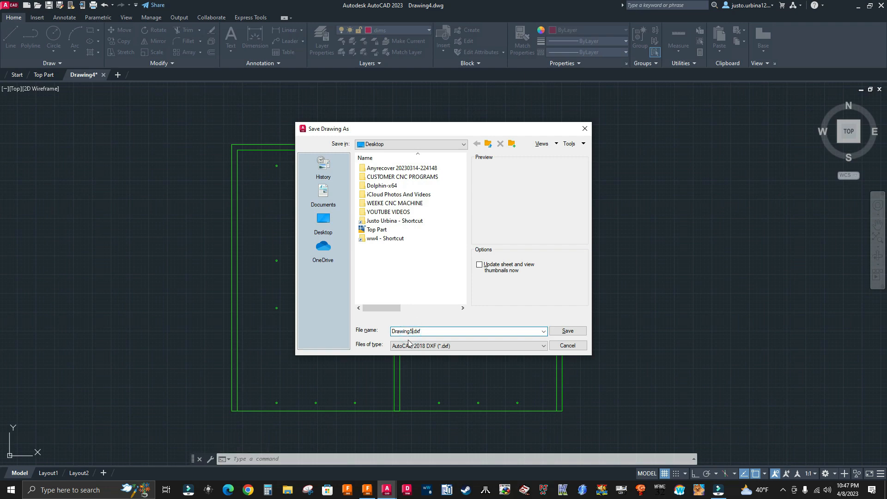
pyautogui.click(567, 331)
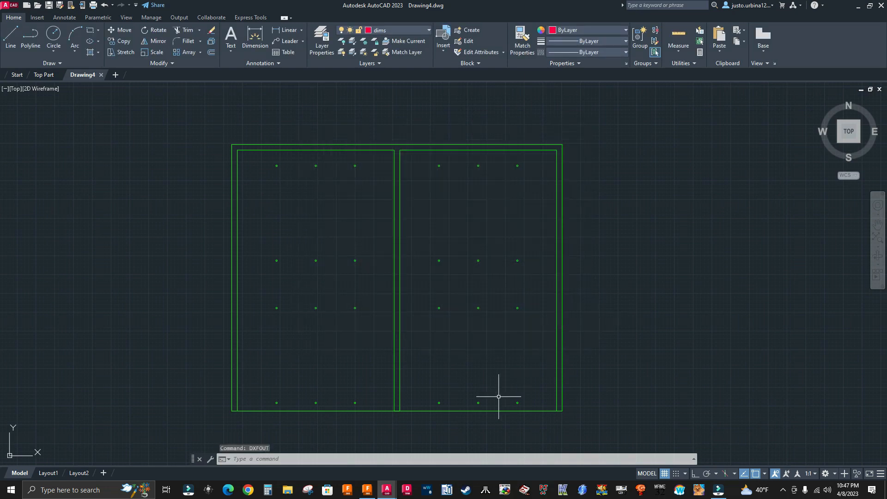
# Switch to Fusion 360 and insert the Drawing5 DXF on the XY plane as a single sketch in inches, shown in the home view
pyautogui.click(368, 491)
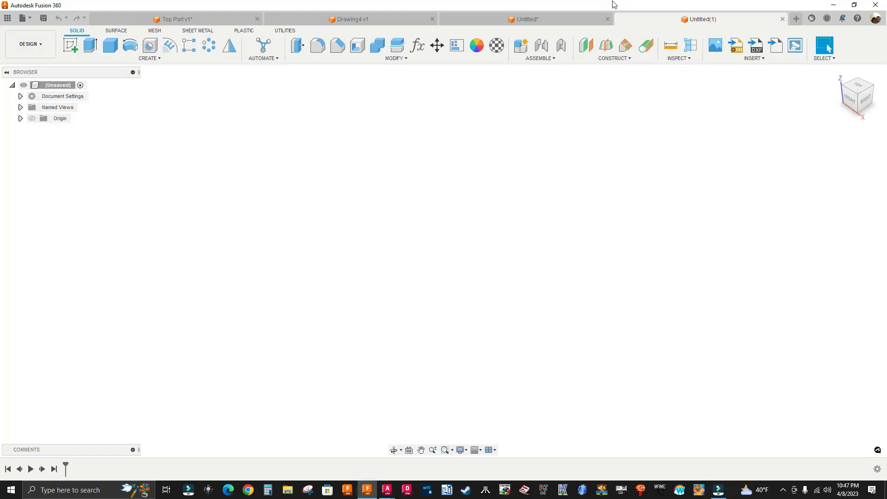
pyautogui.click(757, 48)
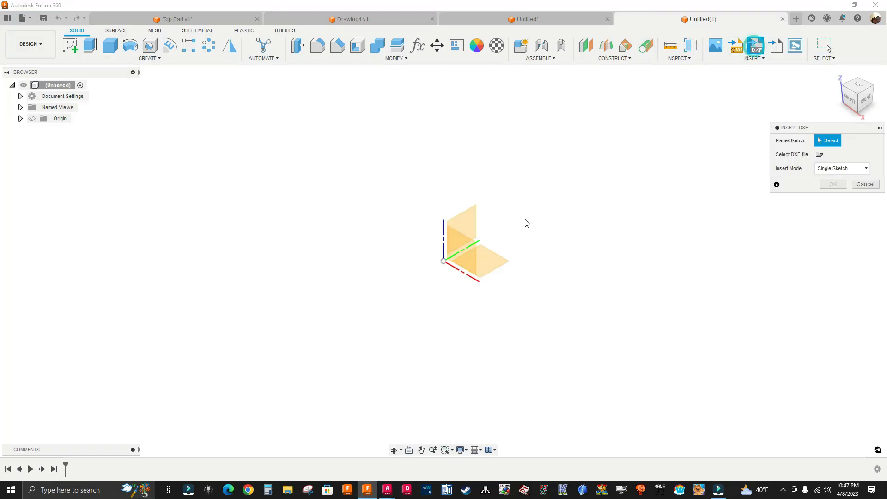
pyautogui.click(484, 257)
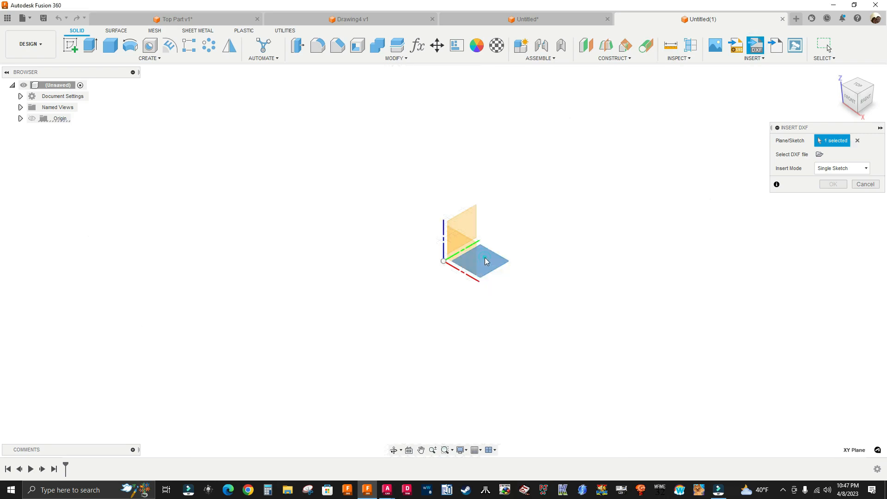
pyautogui.click(821, 156)
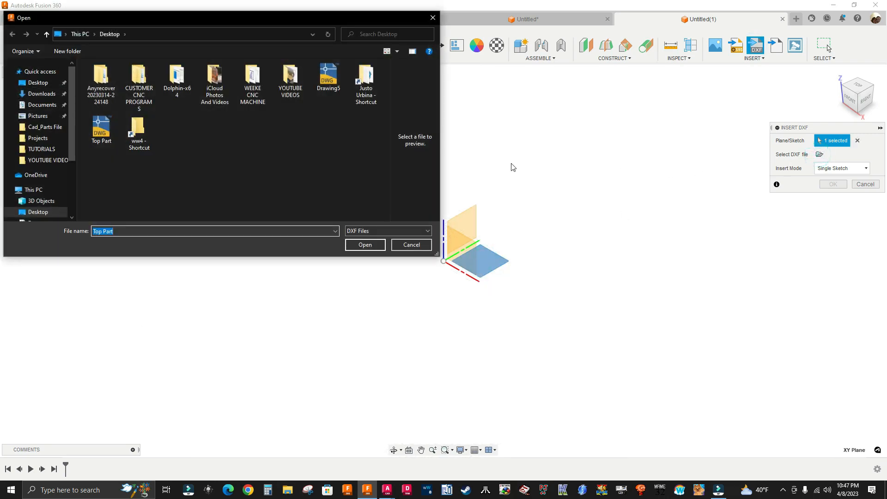
pyautogui.click(341, 88)
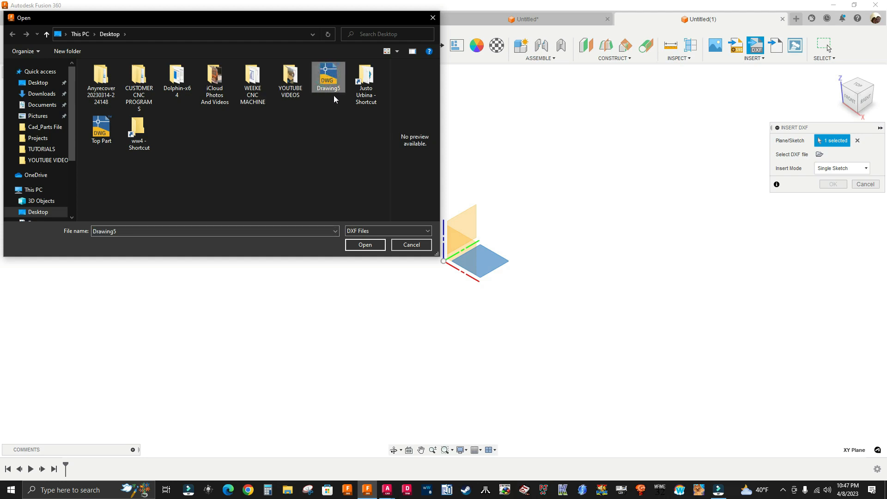
pyautogui.click(365, 246)
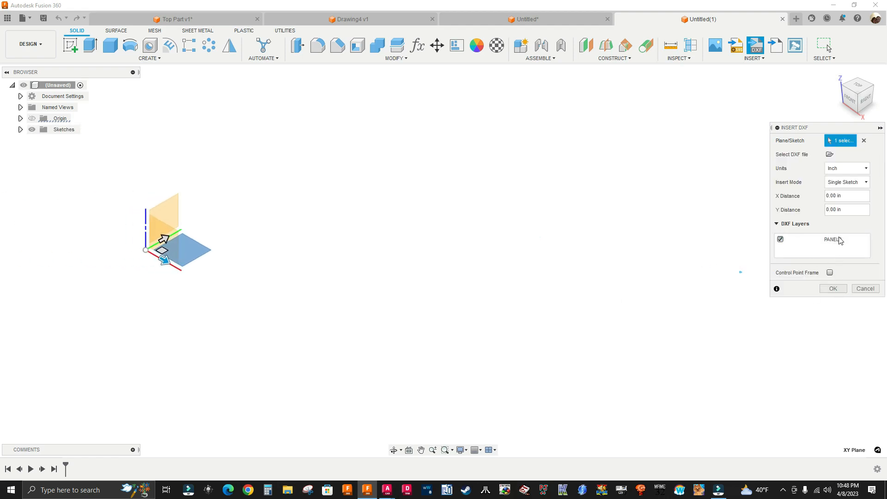
pyautogui.click(834, 288)
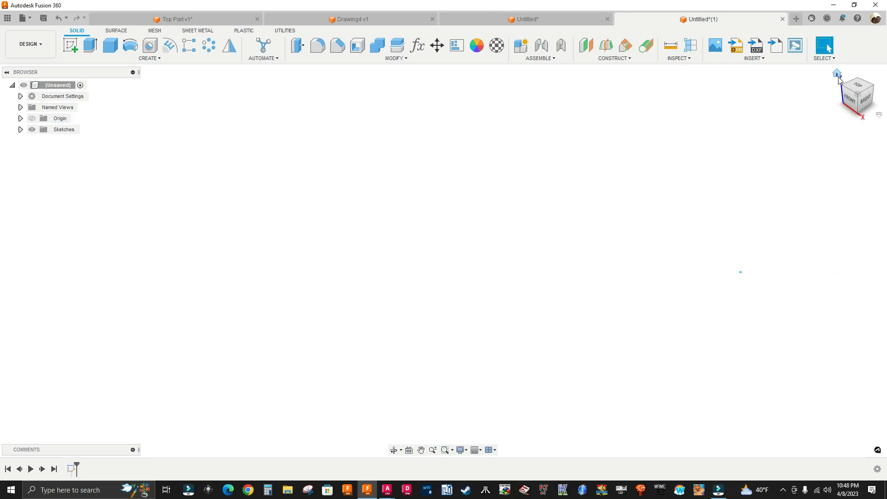
pyautogui.click(837, 73)
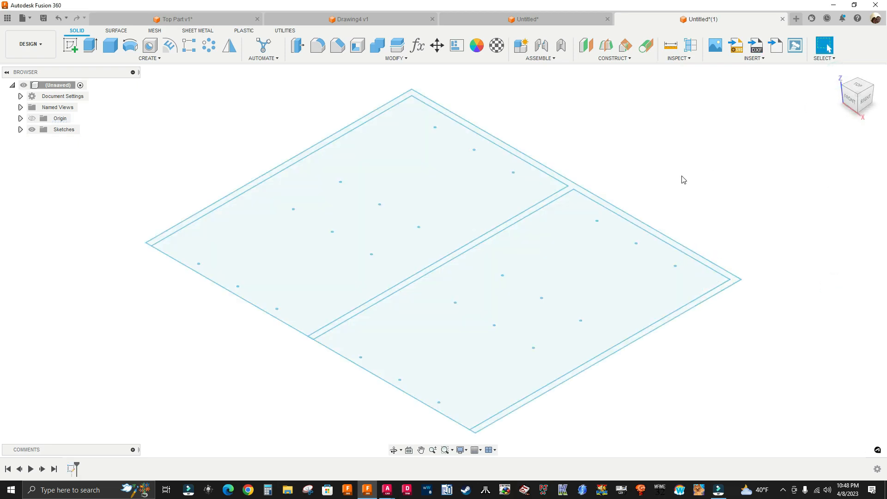